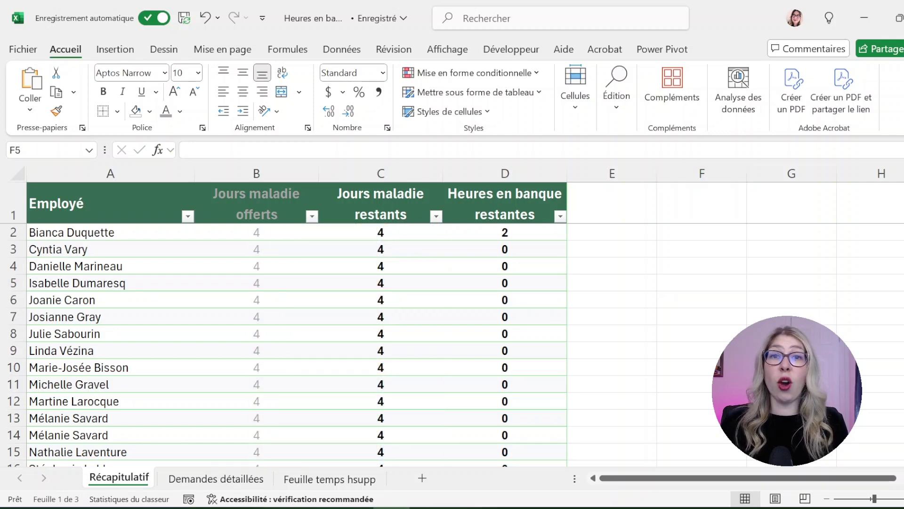
Step: Review the example requests on the Demandes détaillées sheet, including the employee, sick-day and banked-hours entries in row 2
left_click(211, 479)
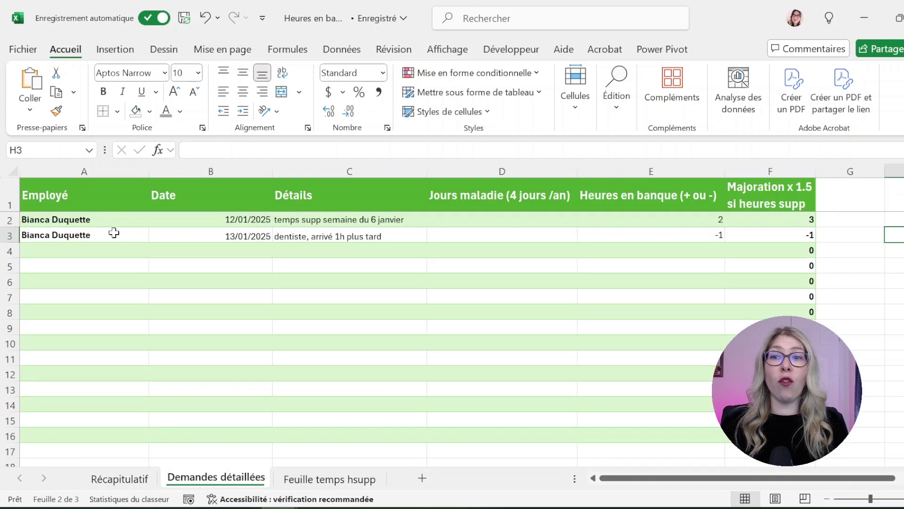
left_click(125, 220)
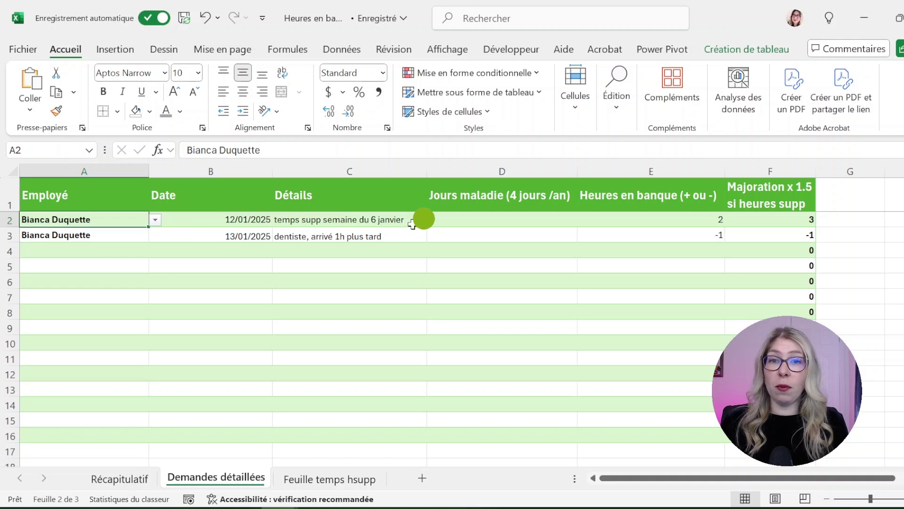
left_click(544, 220)
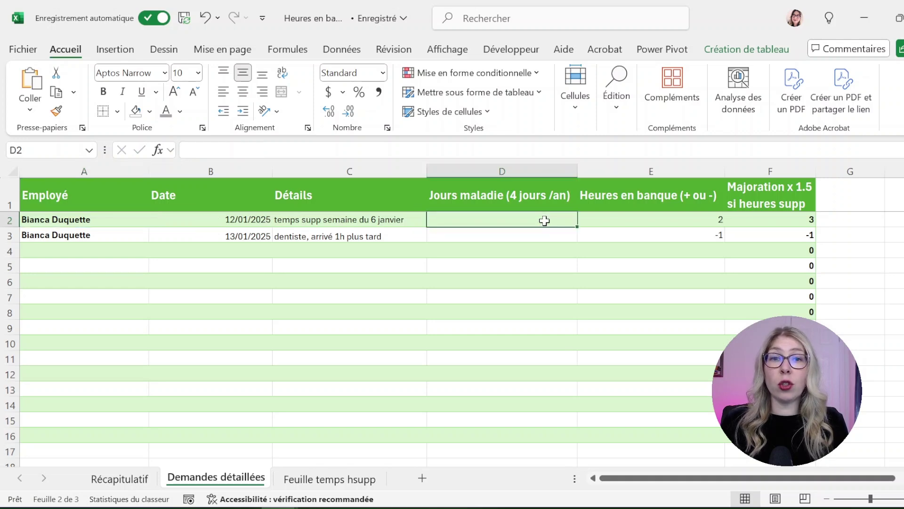
left_click(693, 222)
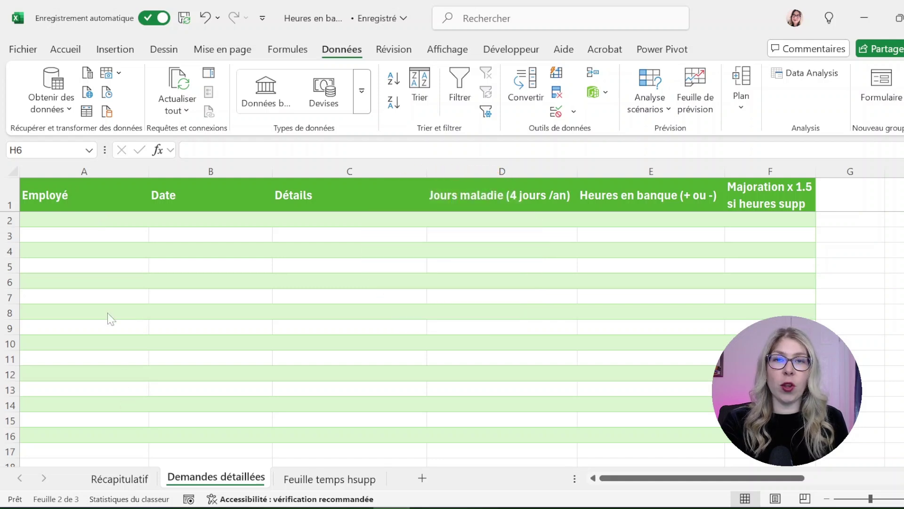
Step: Add a data validation drop-down list to Employé cells A2:A16, sourced from the employee names on the Récapitulatif sheet, and check its choices
left_click(70, 216)
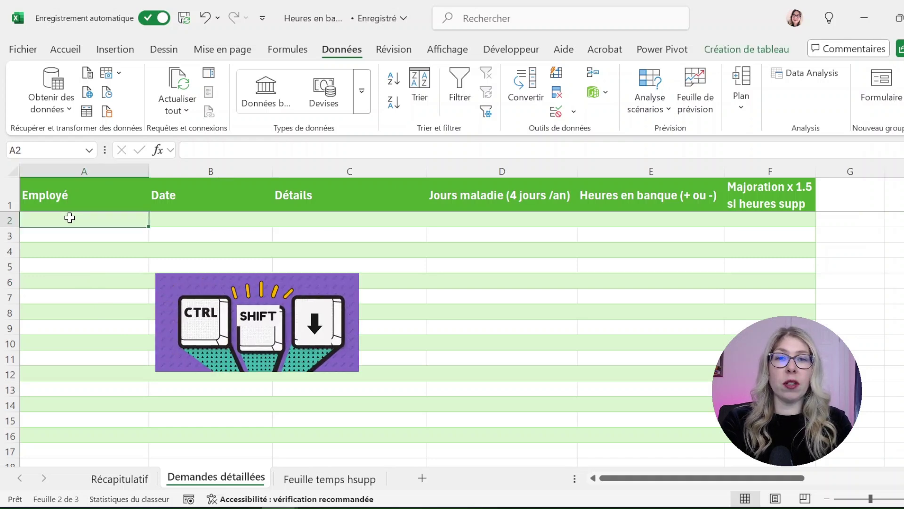
key("ctrl+shift+Down")
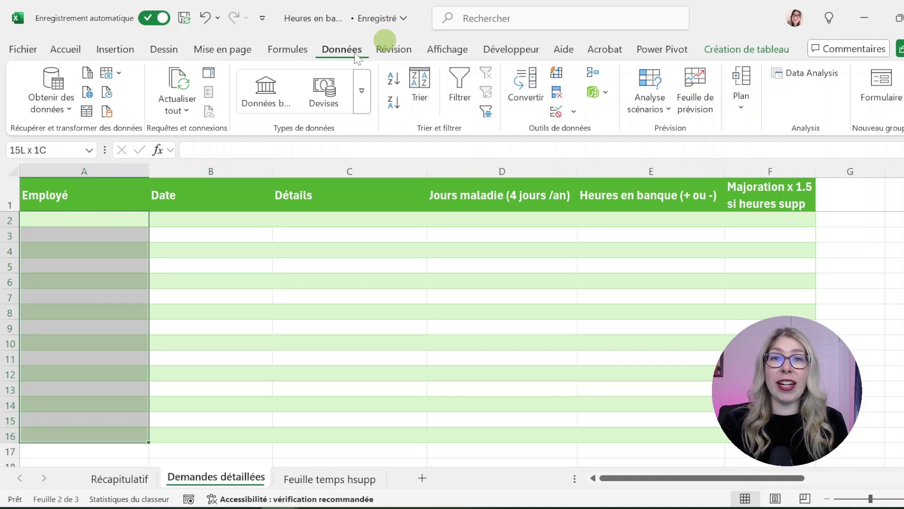
left_click(557, 112)
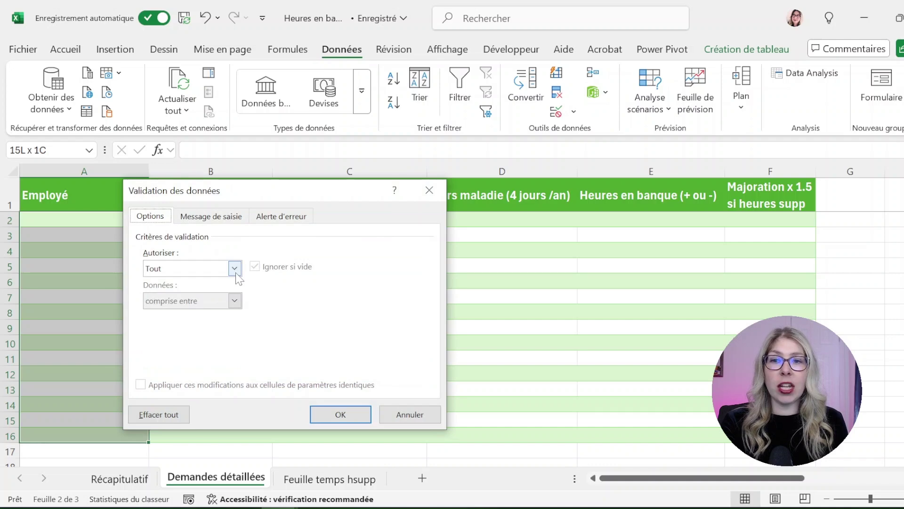
left_click(234, 268)
left_click(210, 312)
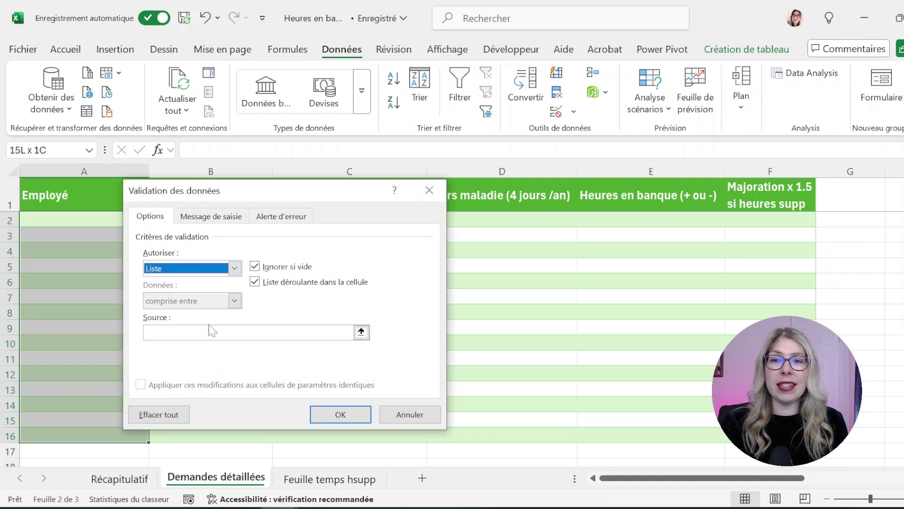
left_click(210, 331)
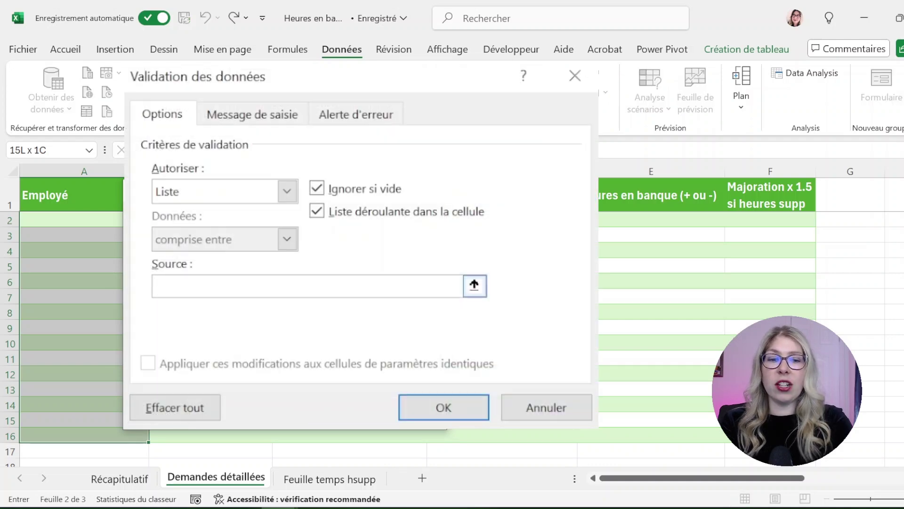
left_click(123, 479)
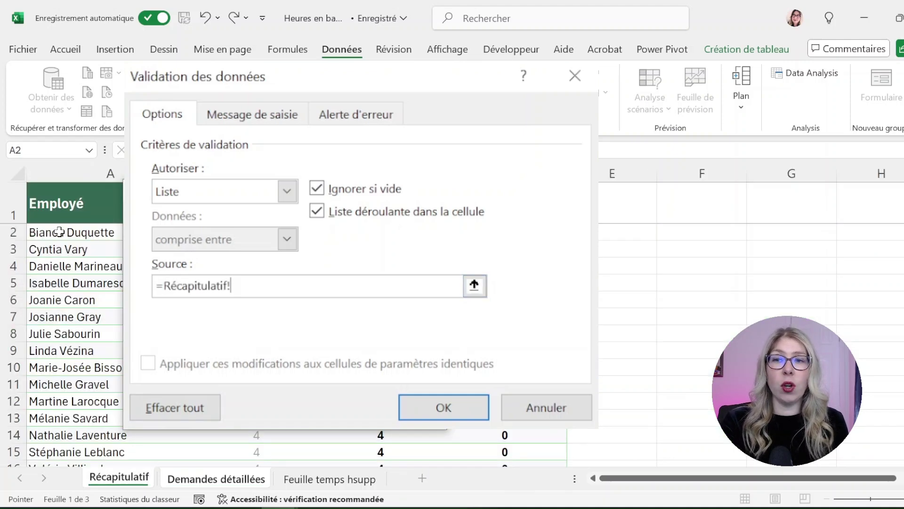
left_click_drag(58, 231, 65, 448)
key("Return")
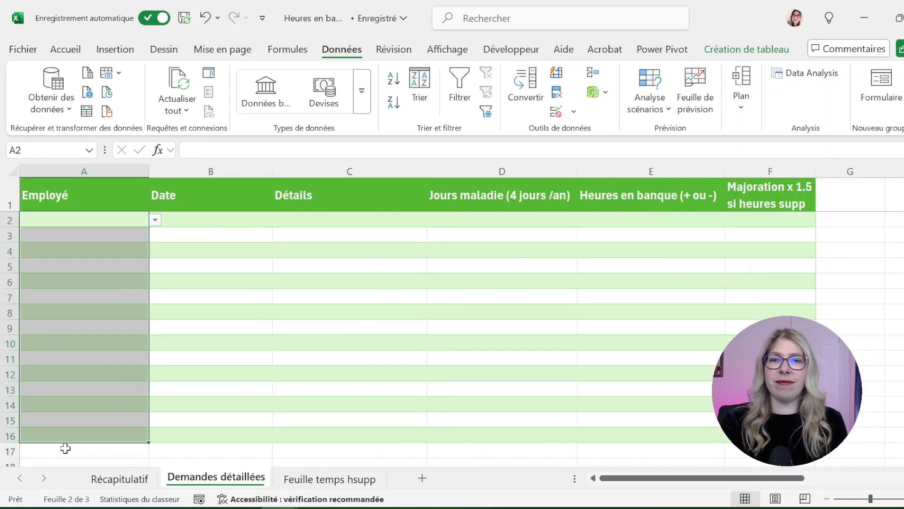
left_click(155, 221)
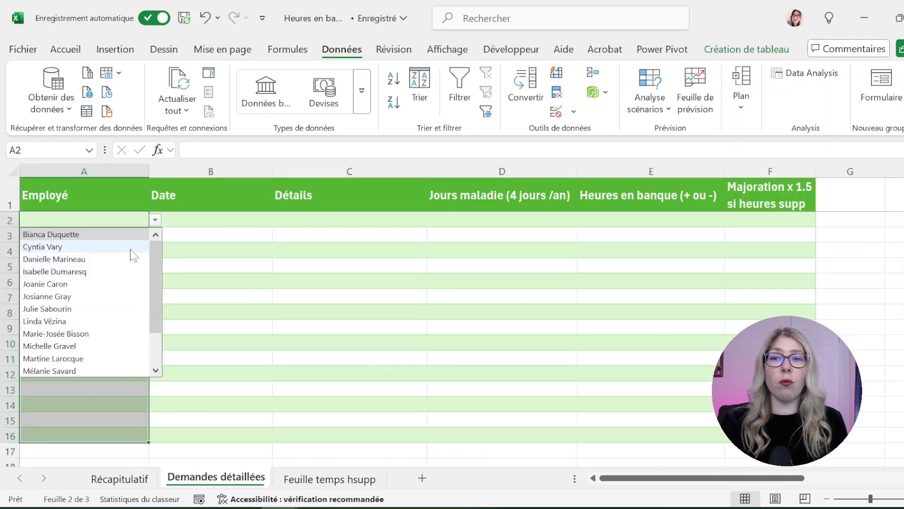
key("Escape")
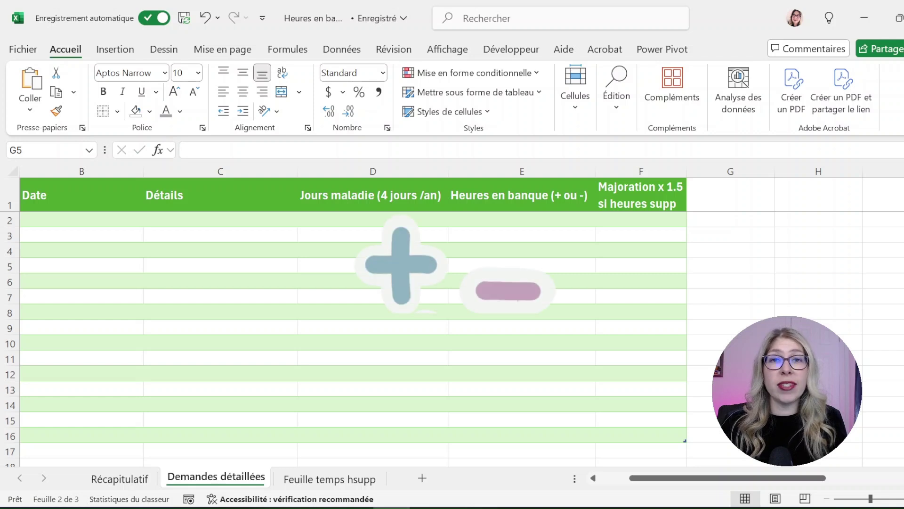
Step: Enter the sample values 1 and -1 in the first two rows of the Heures en banque (+ ou -) column
left_click(522, 221)
type("1")
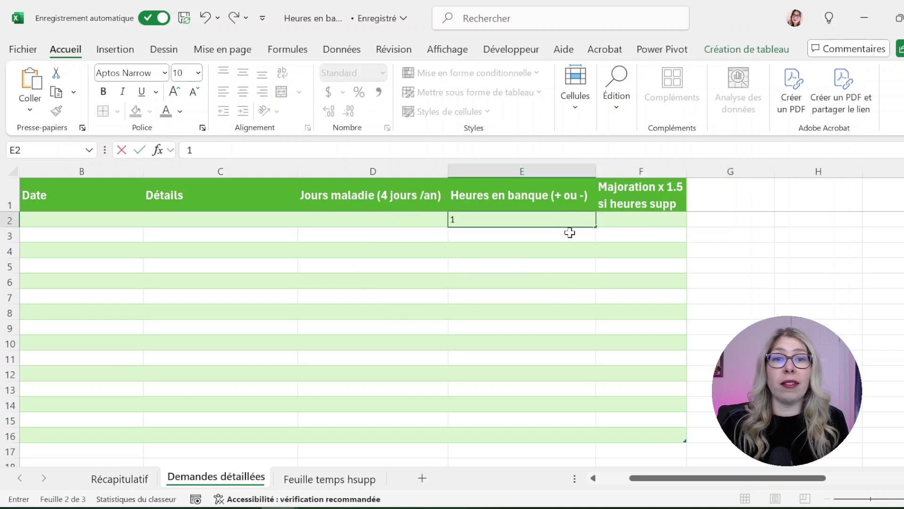
key("Return")
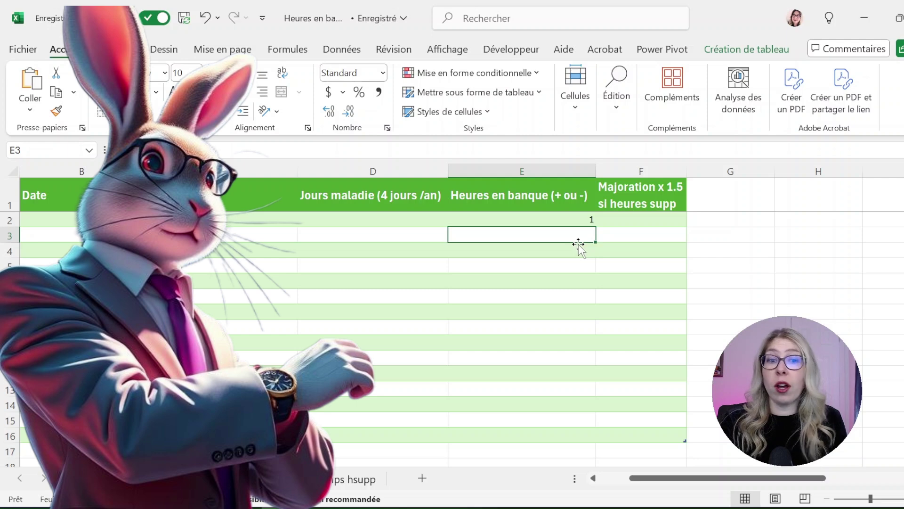
type("-1")
key("Return")
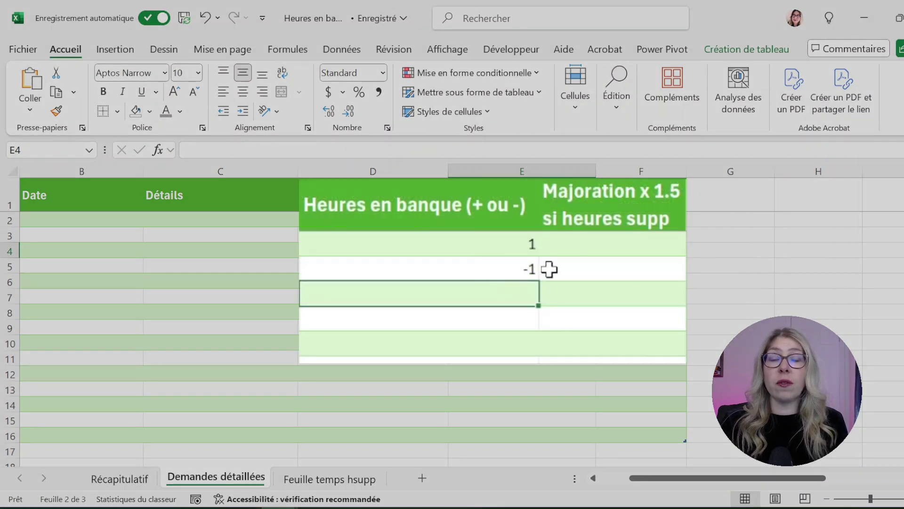
Step: Fill the Majoration x 1.5 column with =SI([@[Heures en banque (+ ou -)]]>0;[@[Heures en banque (+ ou -)]]*1,5;[@[Heures en banque (+ ou -)]])
left_click(654, 250)
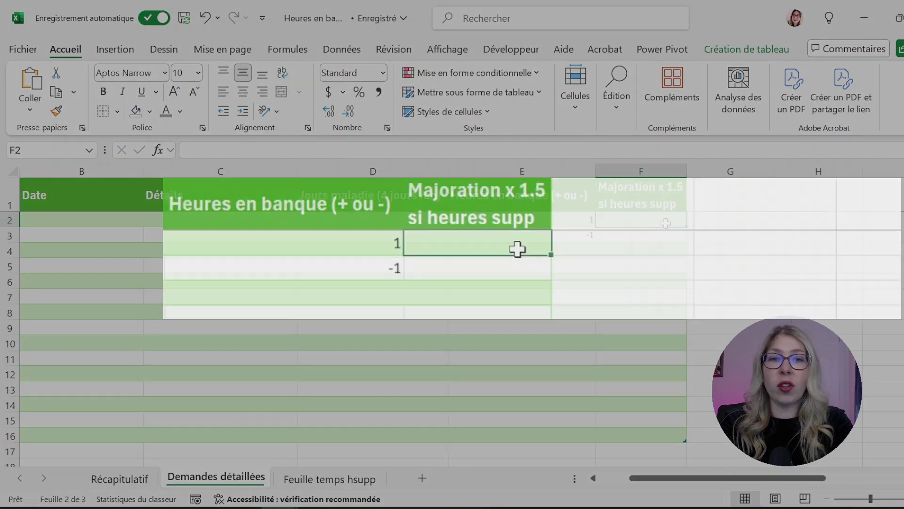
type("=si(")
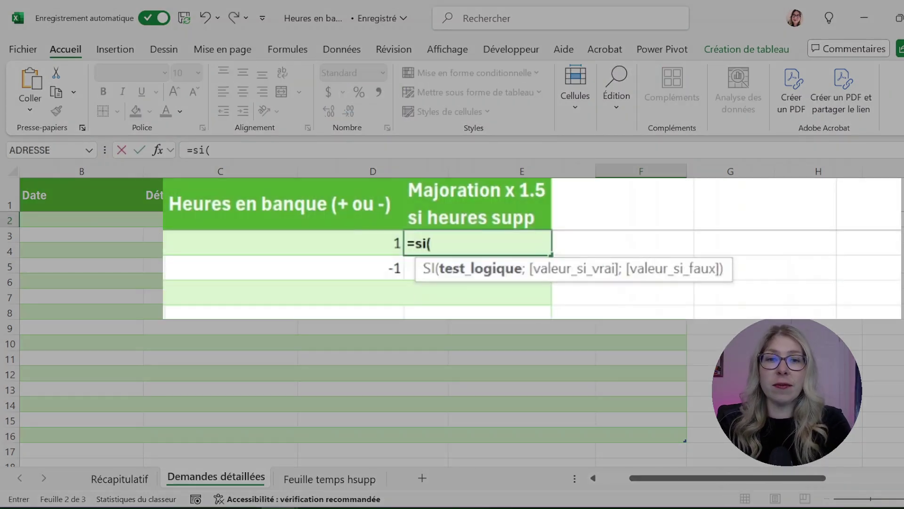
left_click(370, 243)
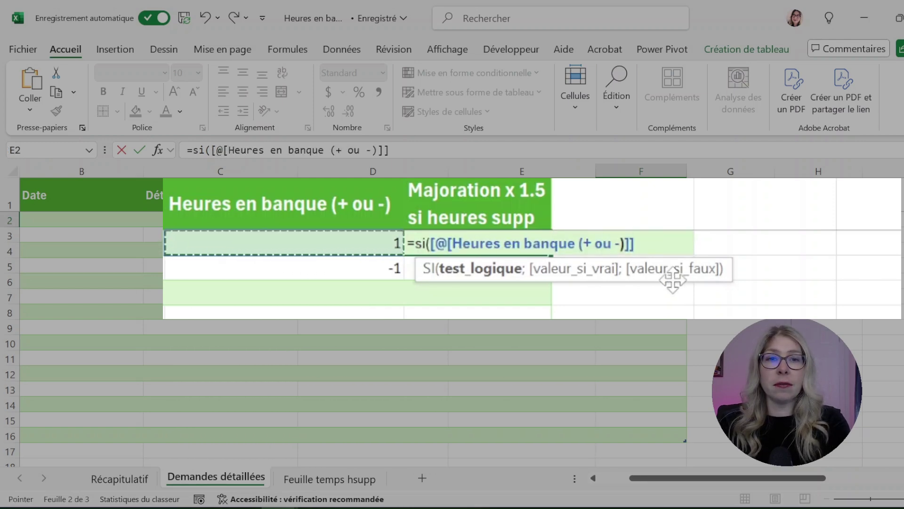
type(">")
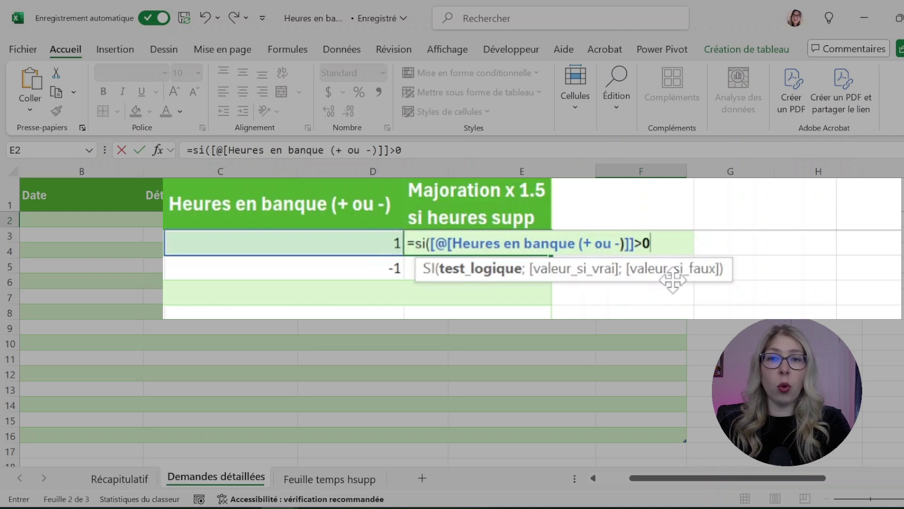
type("0")
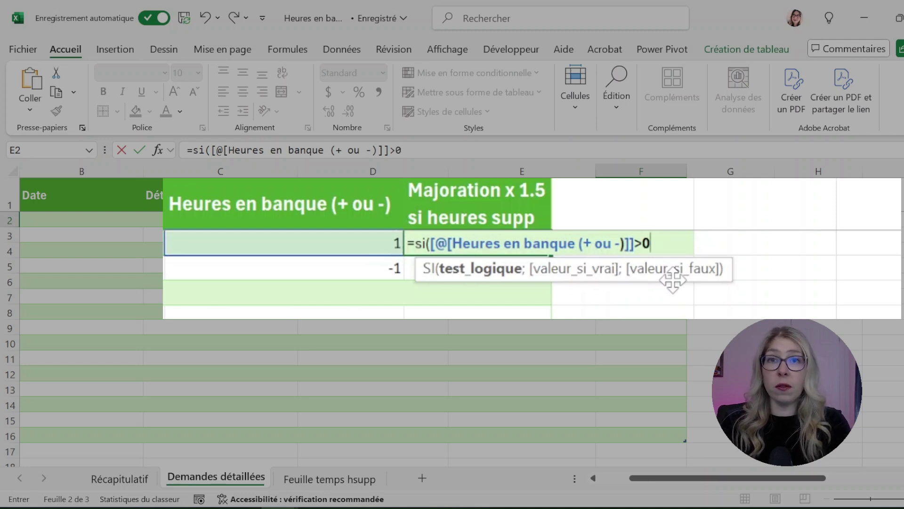
type(";")
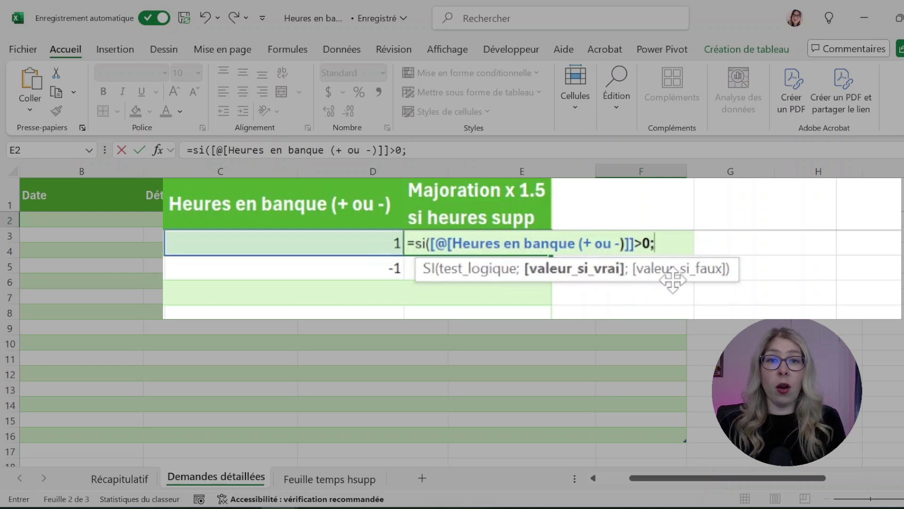
left_click(370, 245)
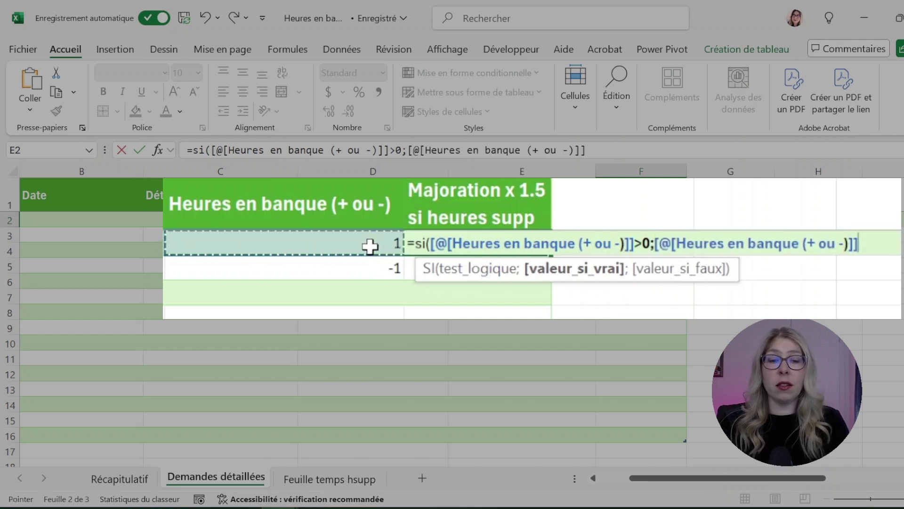
type("*")
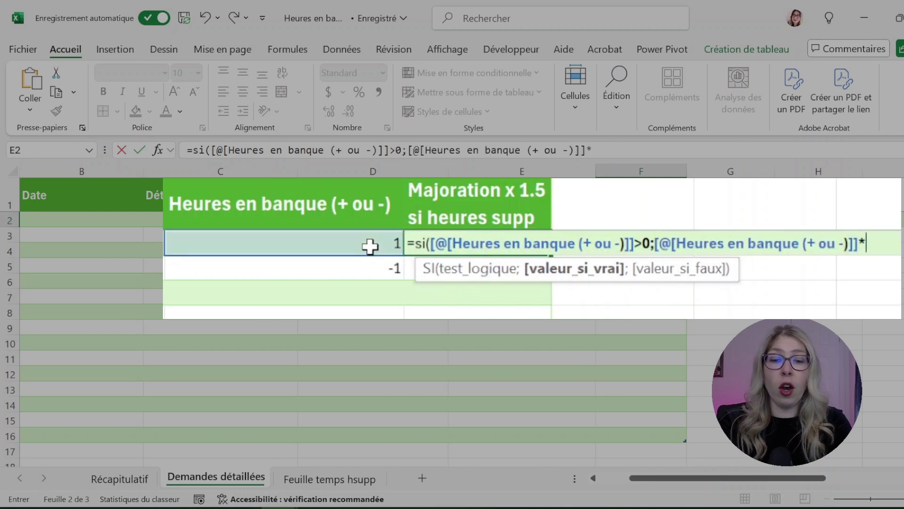
type("1,5;")
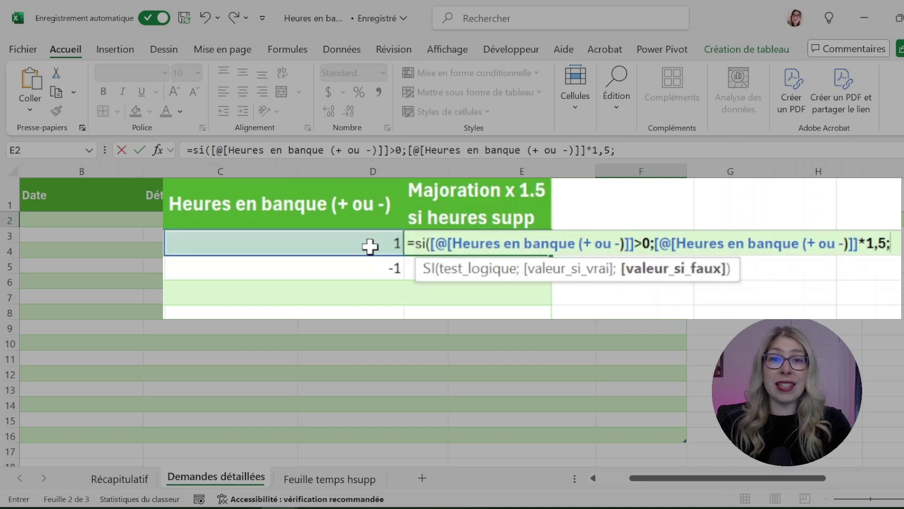
left_click(370, 246)
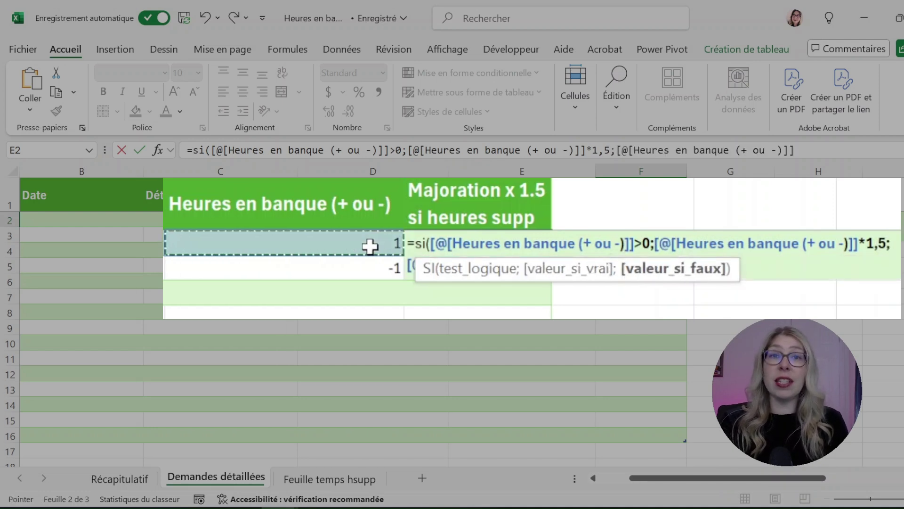
type(")")
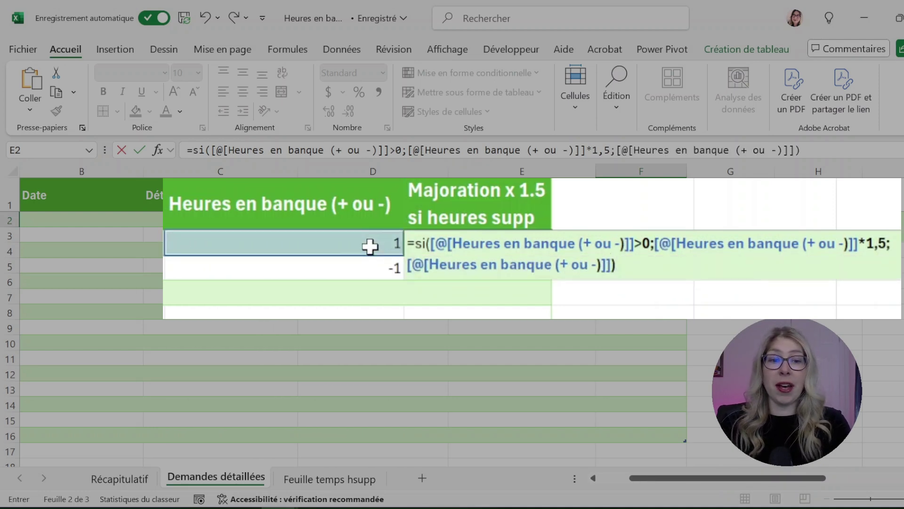
key("Return")
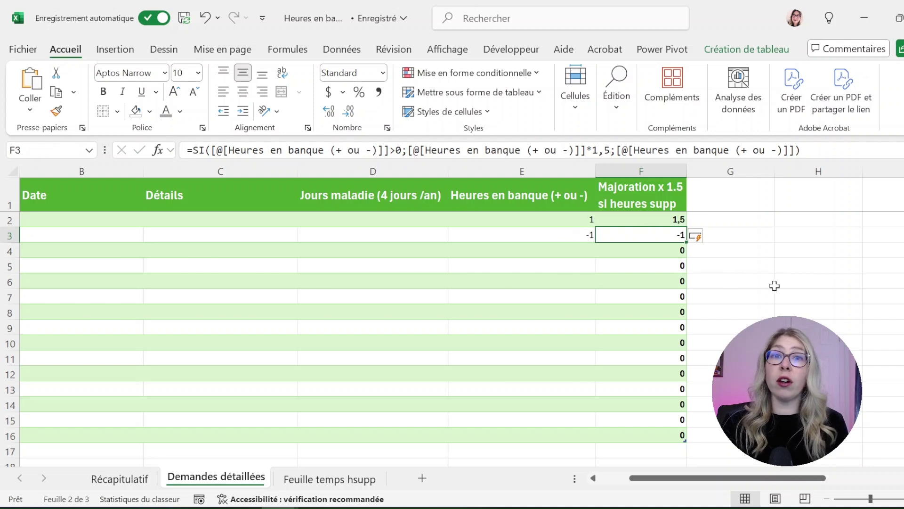
left_click(780, 328)
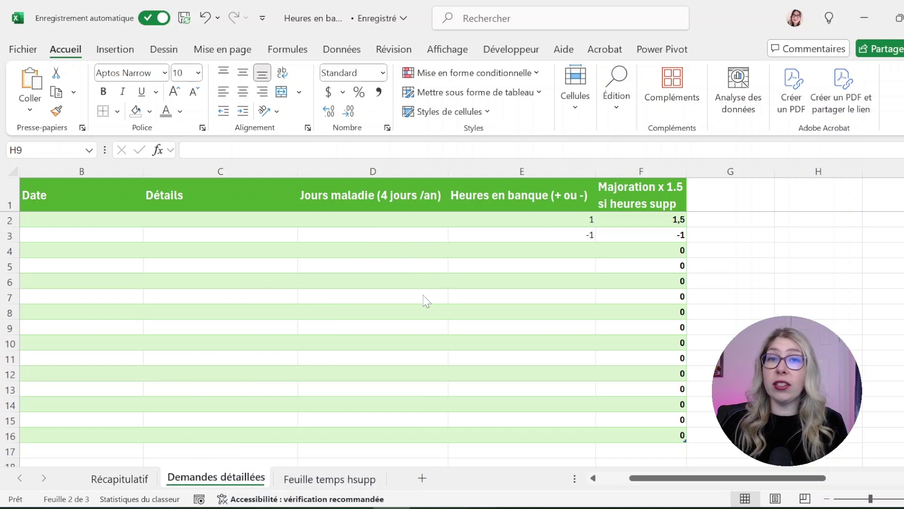
Step: Enter a sample half day of 0,5 in the first row of the Jours maladie (4 jours /an) column
key("F2")
left_click(376, 219)
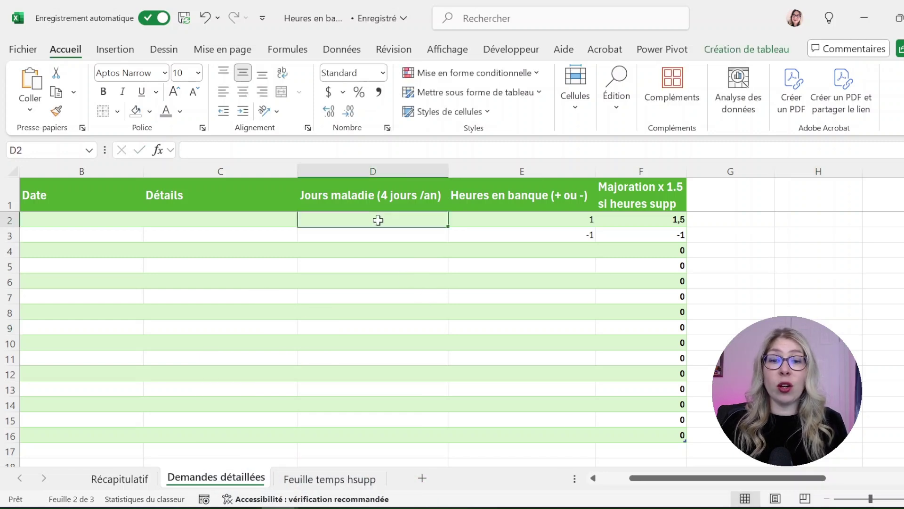
type("0,5")
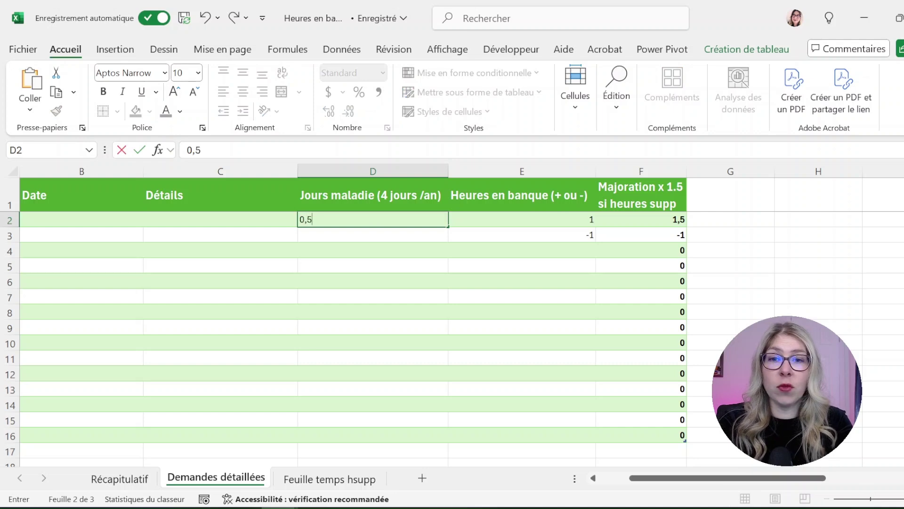
key("Return")
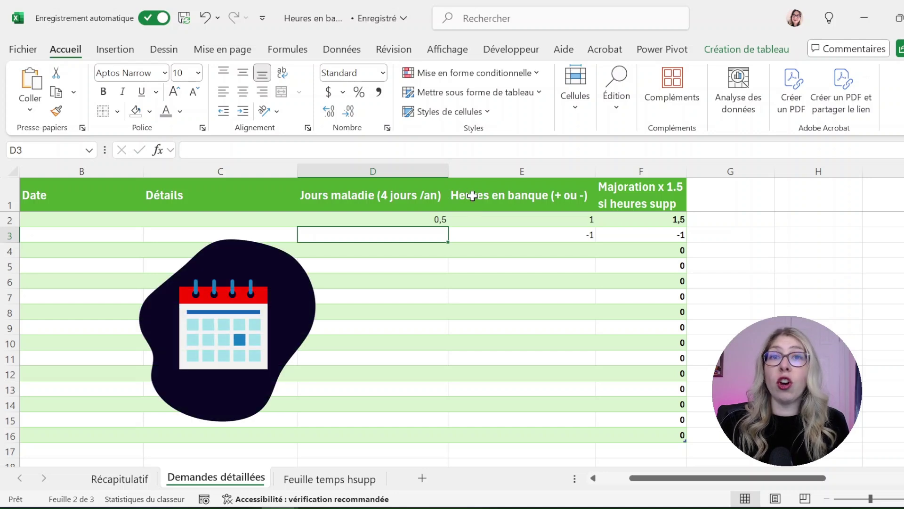
Step: Check the Récapitulatif sheet, and choose the second listed employee for row 2 of the Demandes détaillées table
left_click(120, 479)
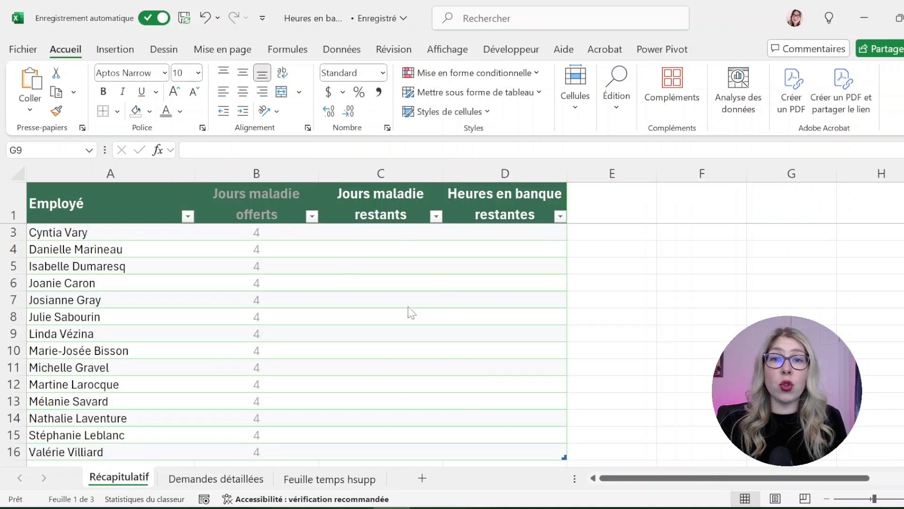
left_click(218, 479)
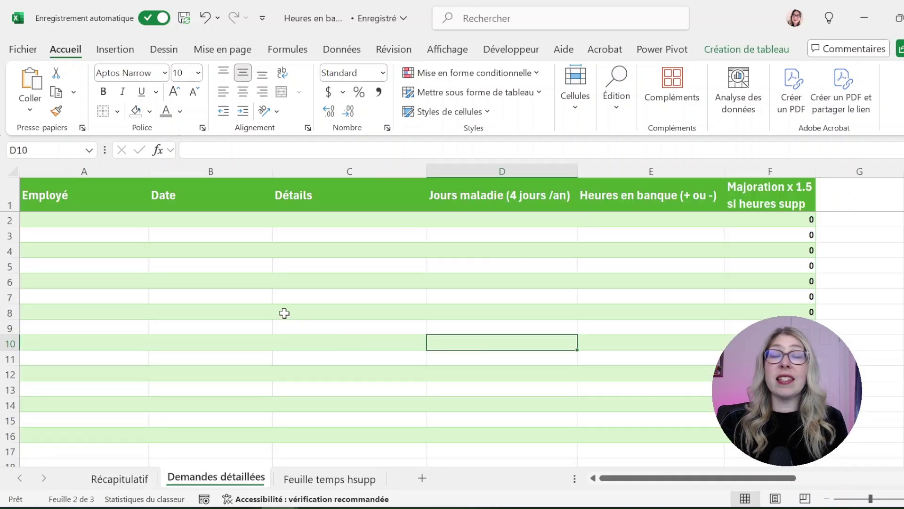
left_click(138, 219)
left_click(155, 220)
left_click(101, 248)
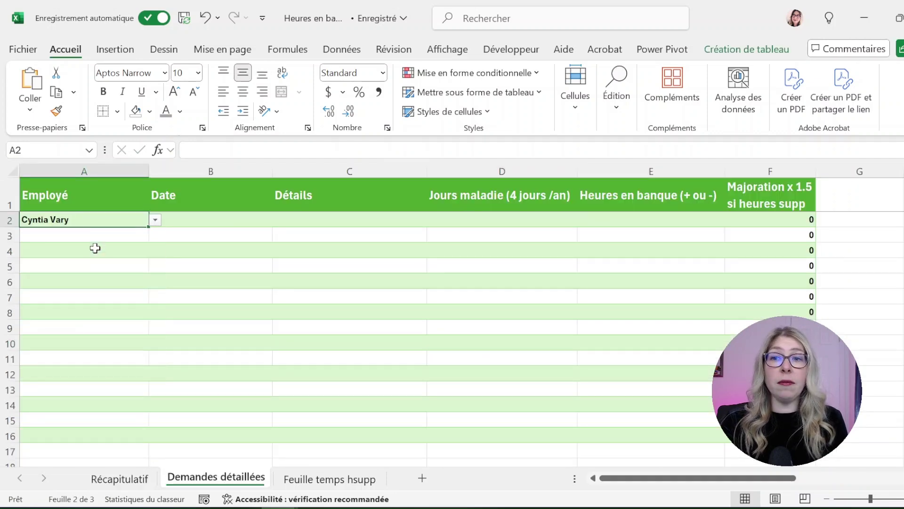
Step: Complete row 2 of the Demandes détaillées table with date 01/01/2025, details malade and 0,5 in Jours maladie (4 jours /an)
left_click(199, 224)
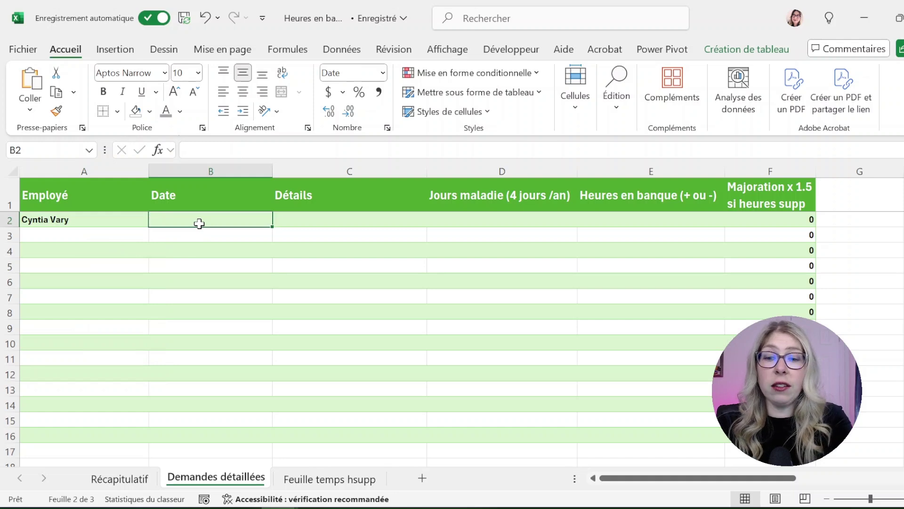
type("01/01/2025")
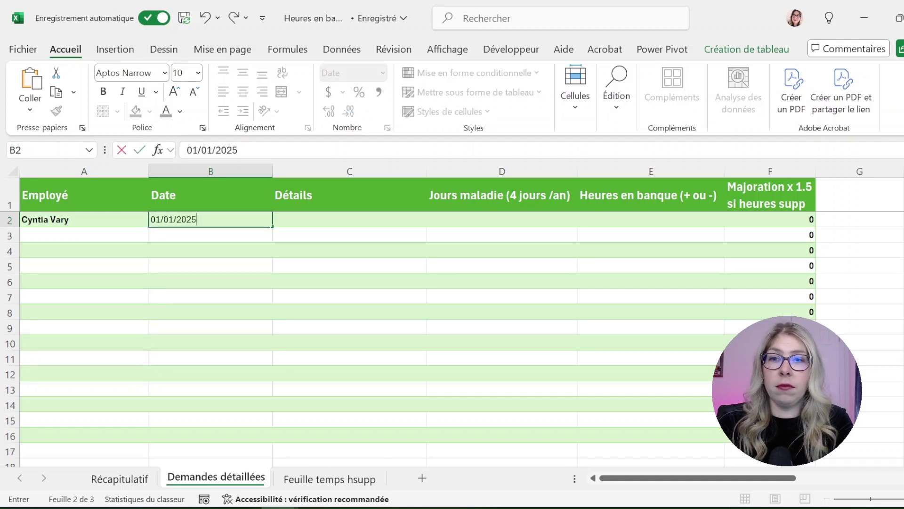
key("Tab")
type("malade")
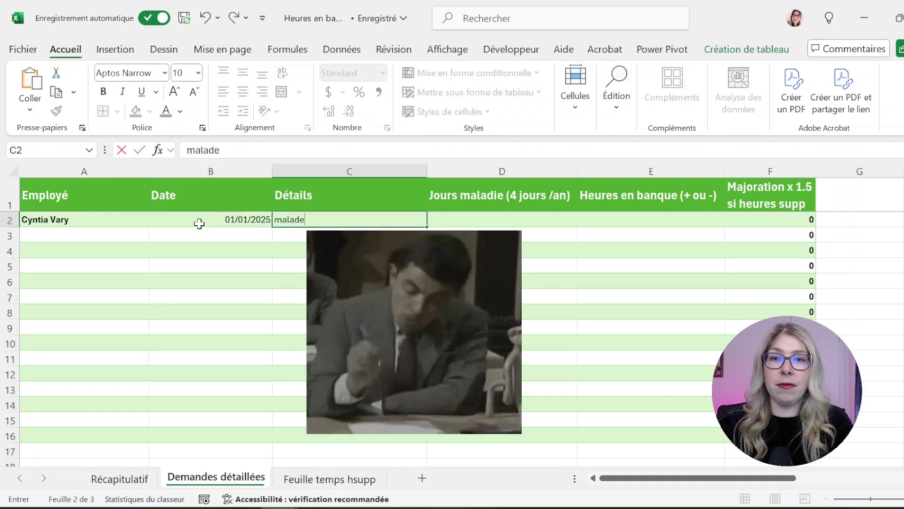
key("Tab")
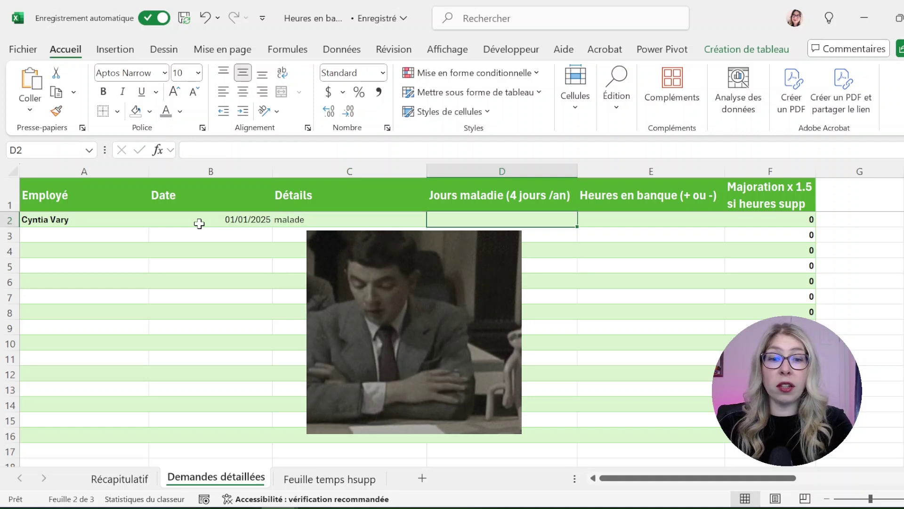
type("0,5")
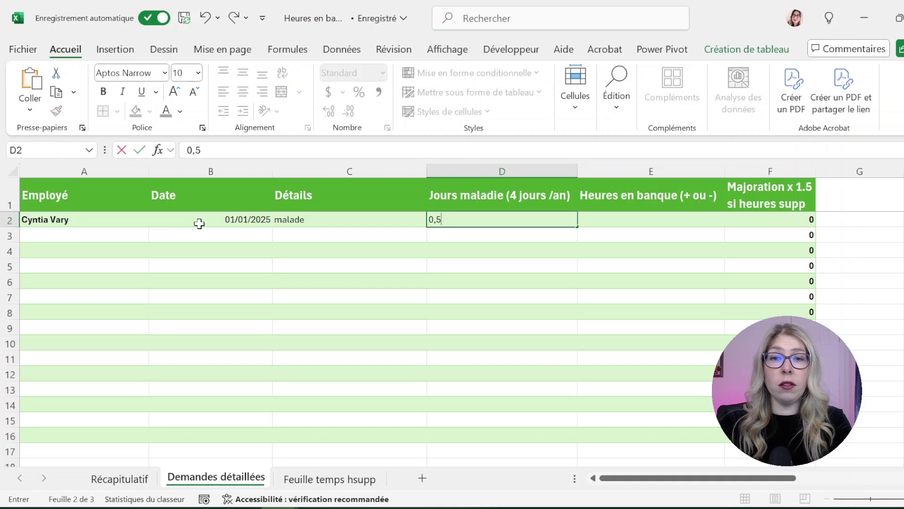
key("Return")
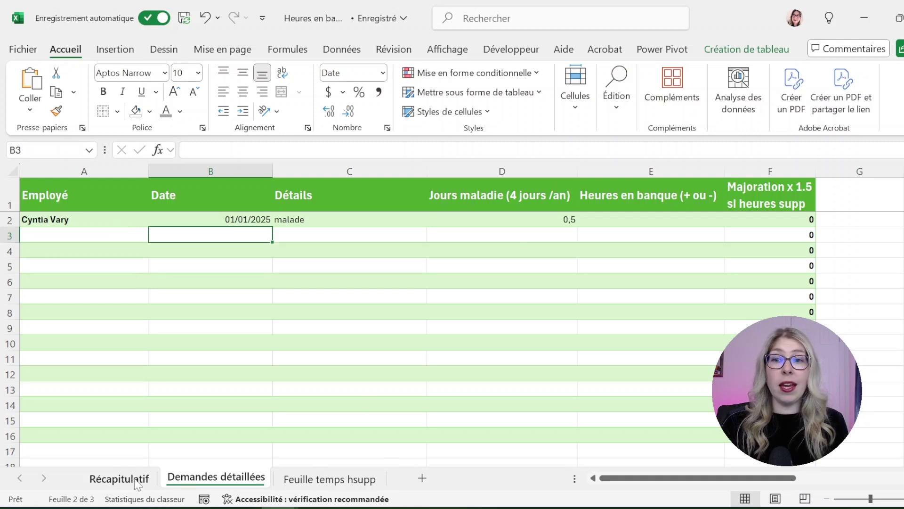
Step: Begin the Jours maladie restants formula in C3 of the Récapitulatif sheet with =[@[Jours maladie offerts]]-somme.si(
left_click(119, 479)
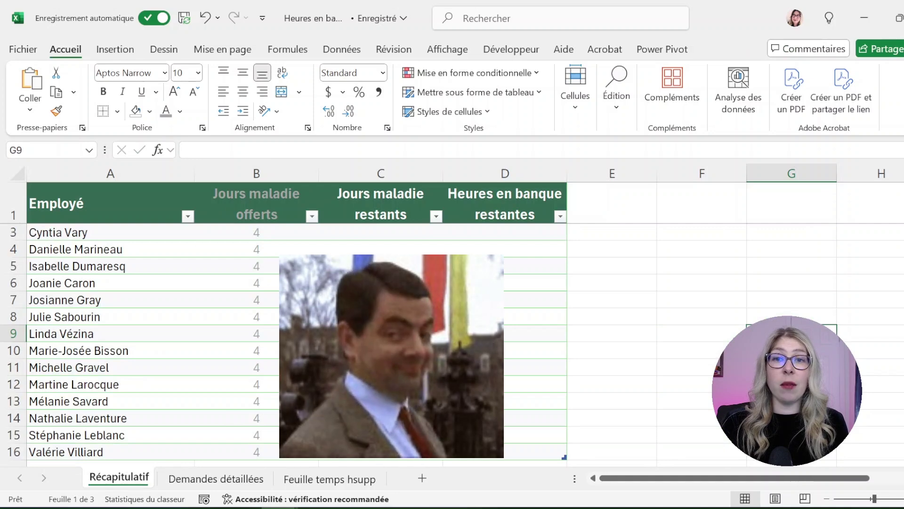
left_click(407, 232)
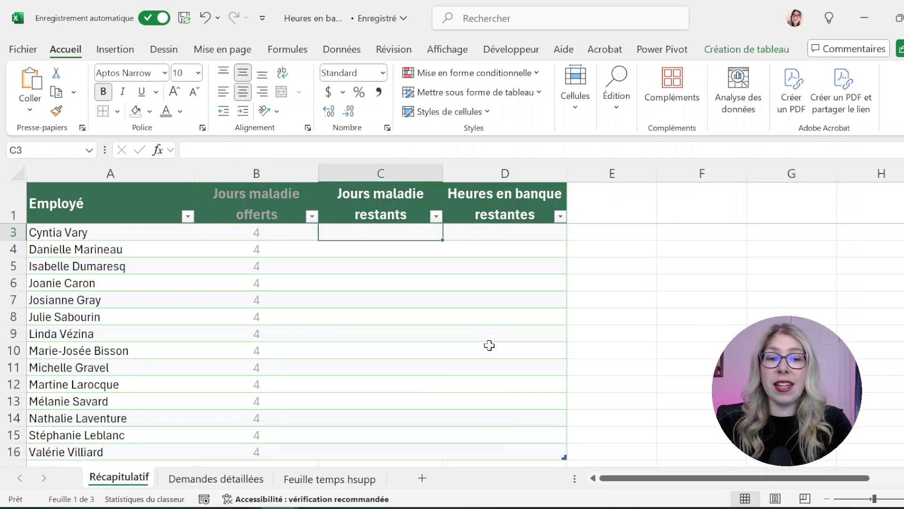
type("=")
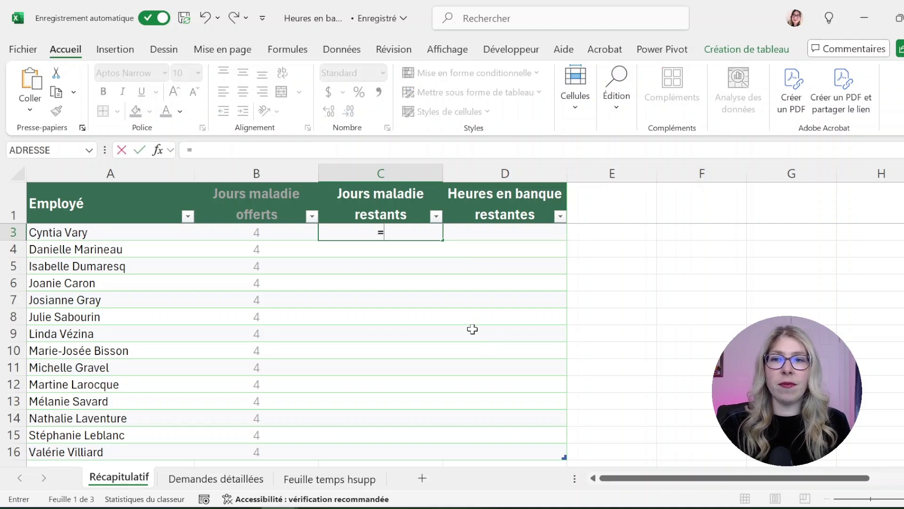
left_click(283, 236)
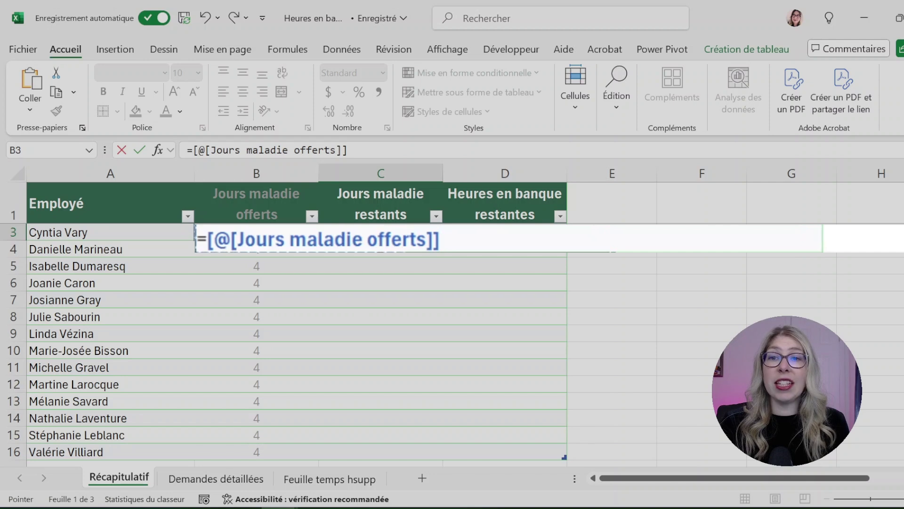
type("-")
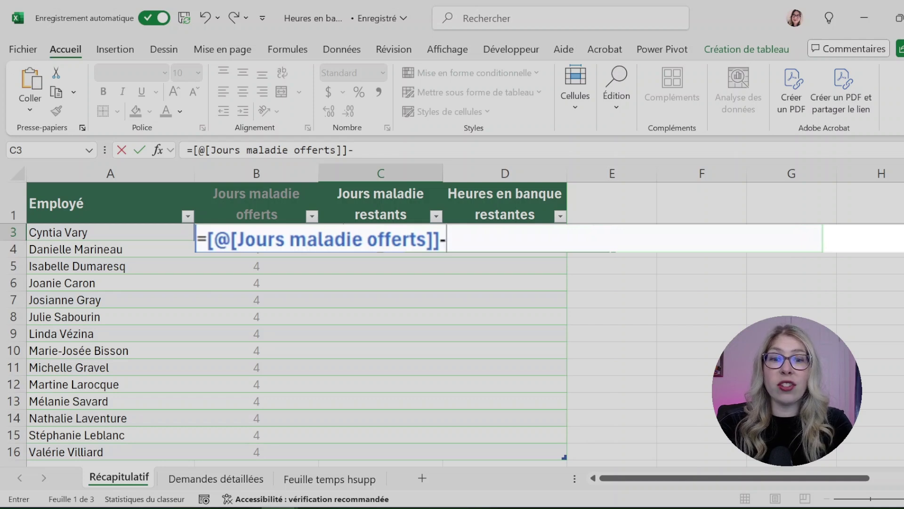
type("somme")
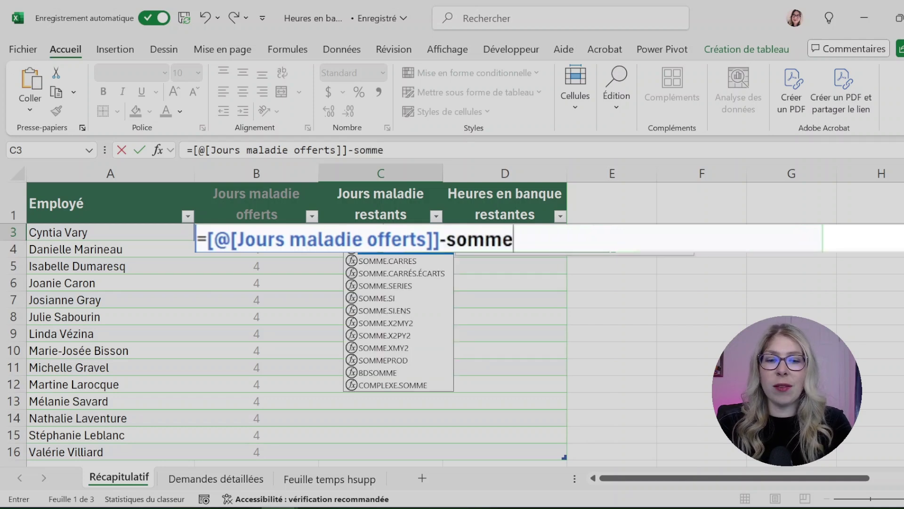
type(".si")
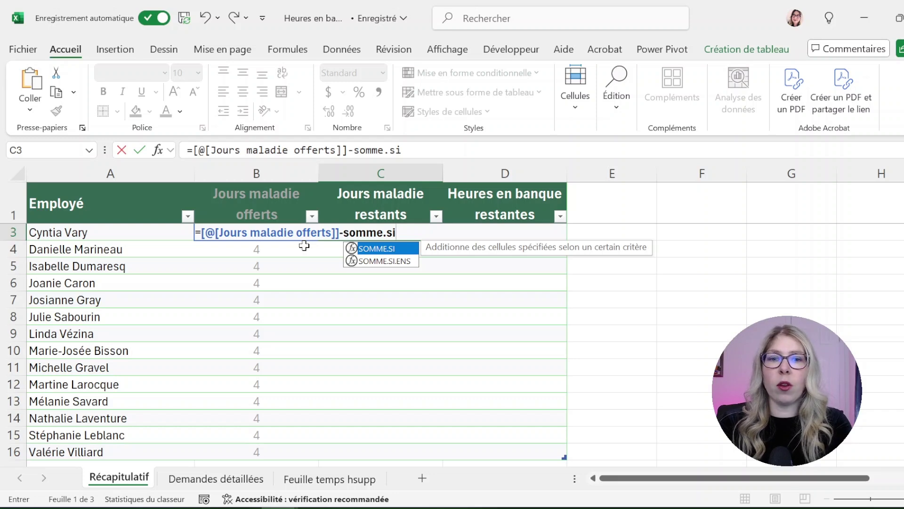
type("(")
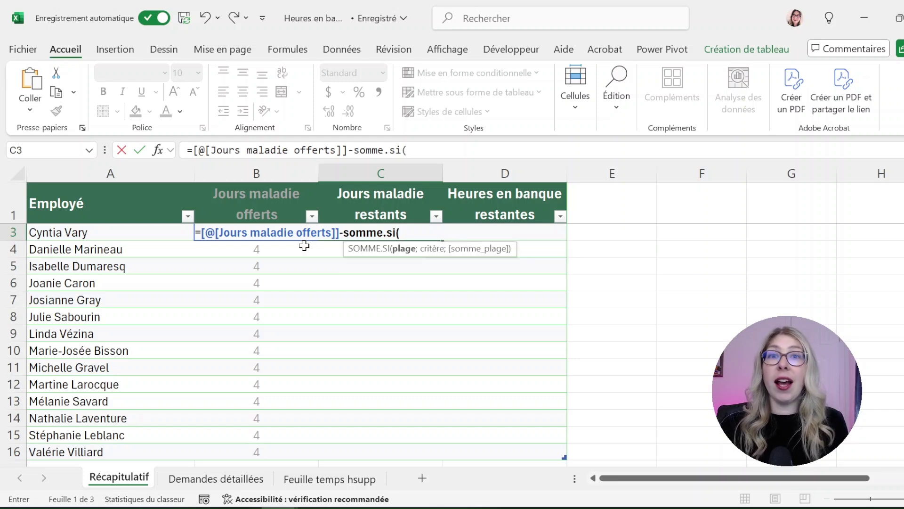
left_click(245, 479)
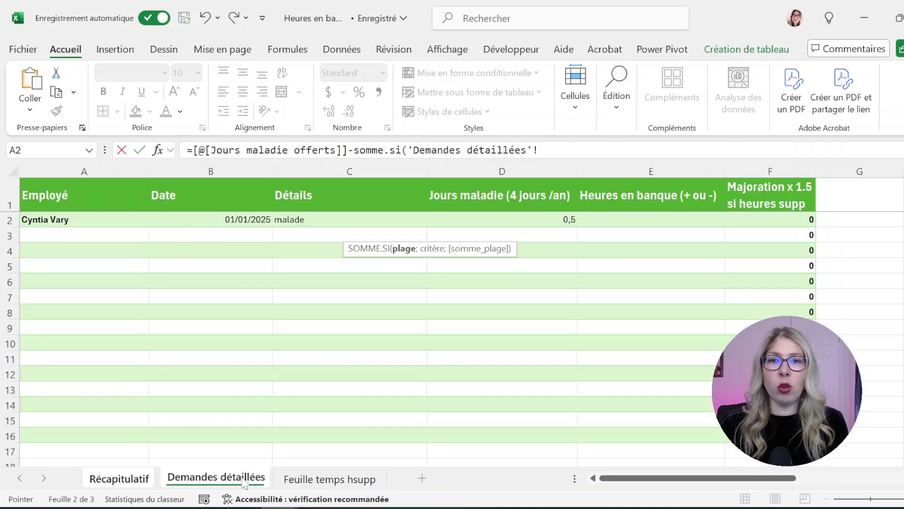
left_click(91, 219)
key("ctrl+shift+Down")
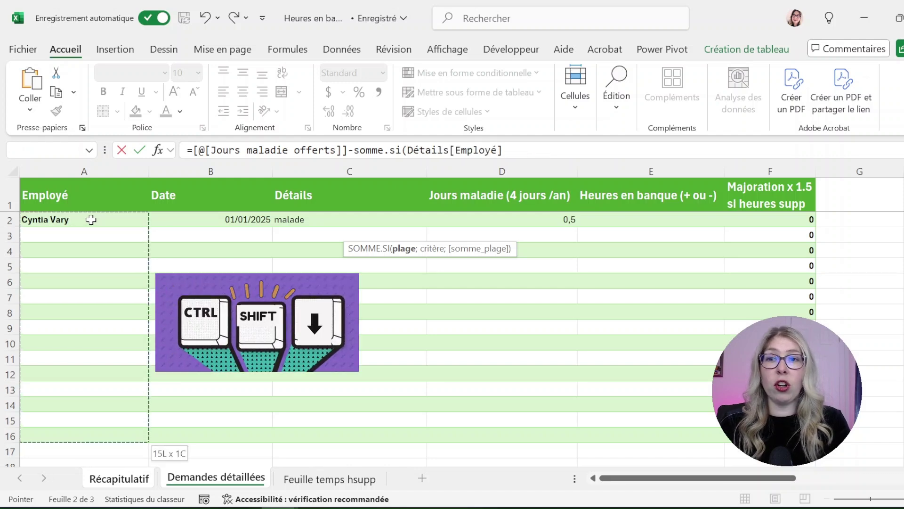
type(";")
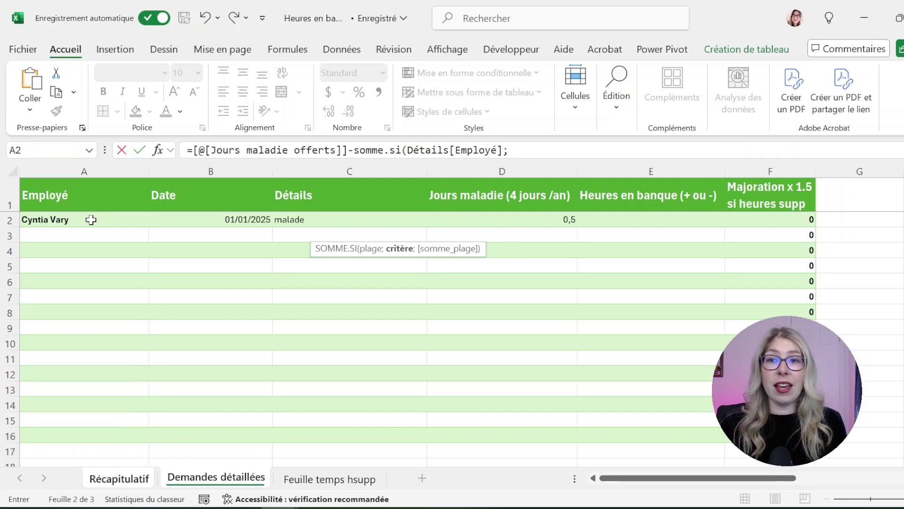
left_click(119, 478)
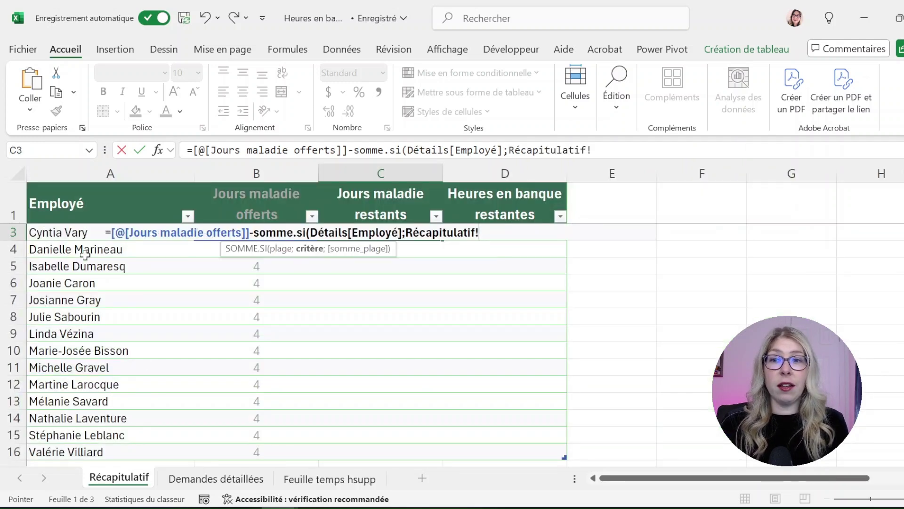
left_click(92, 232)
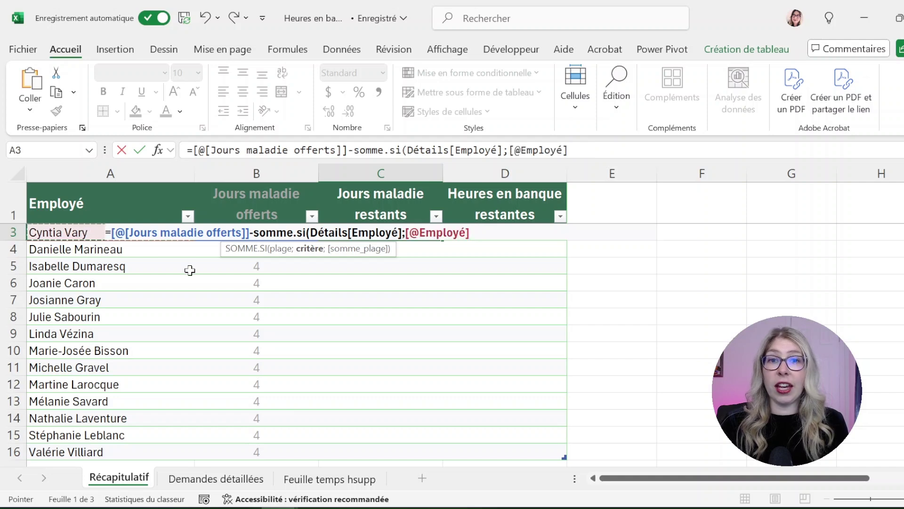
Step: Add Détails[Jours maladie (4 jours /an)] as the sum range and complete the Jours maladie restants formula
type(";")
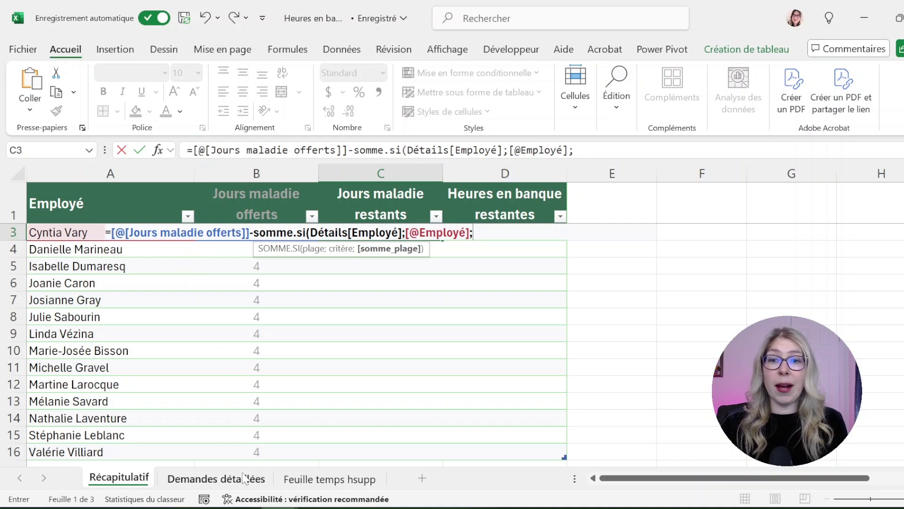
left_click(216, 479)
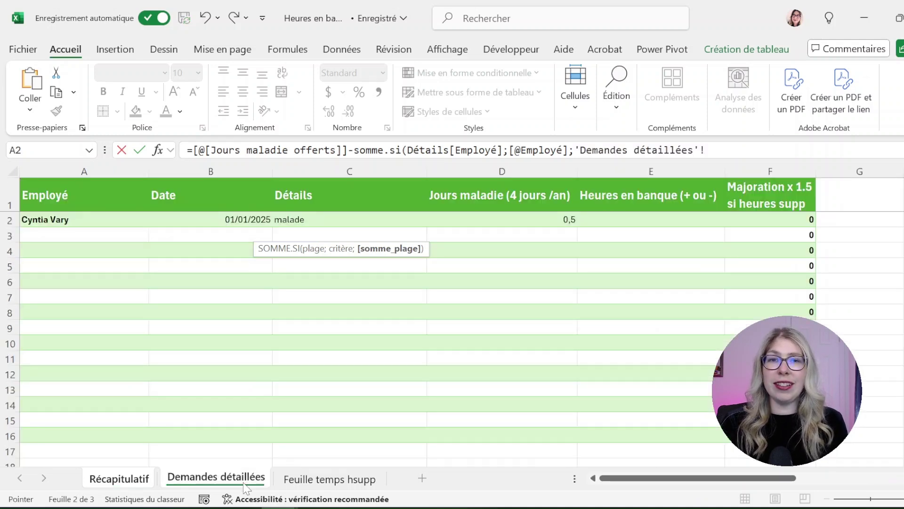
left_click(546, 219)
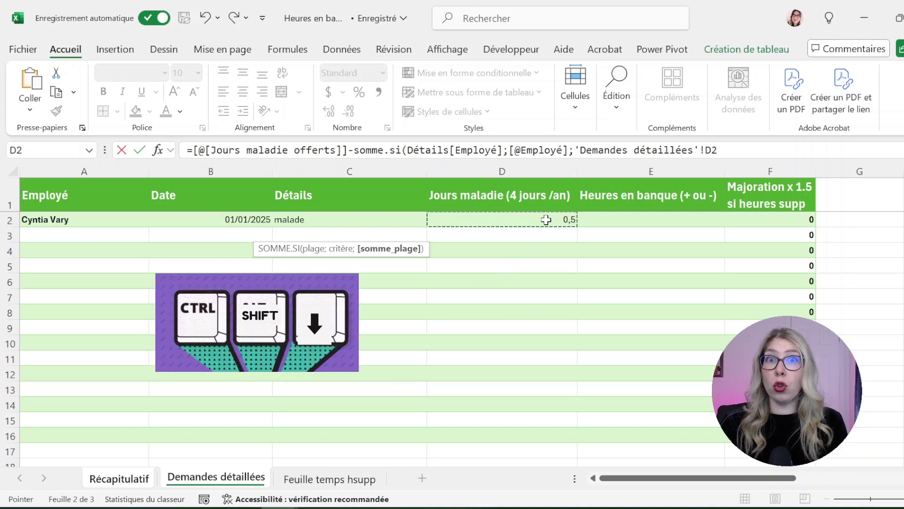
key("ctrl+shift+Down")
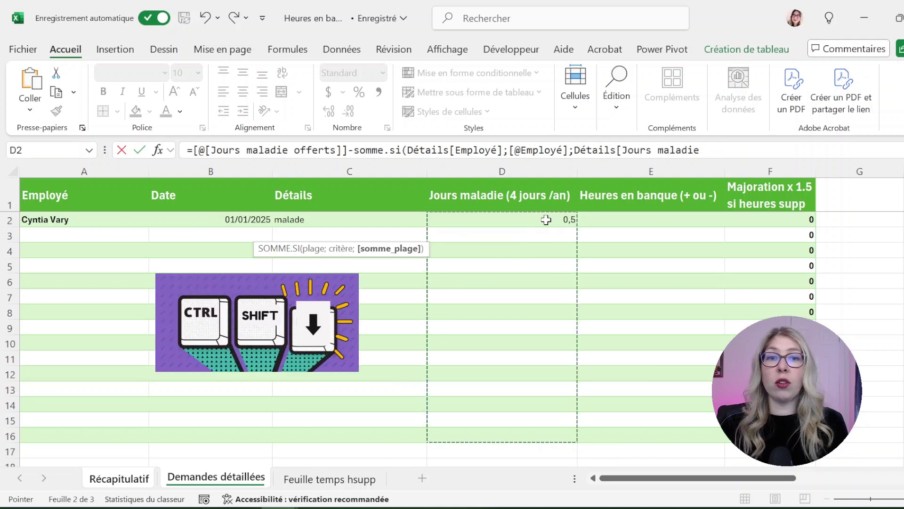
type(")")
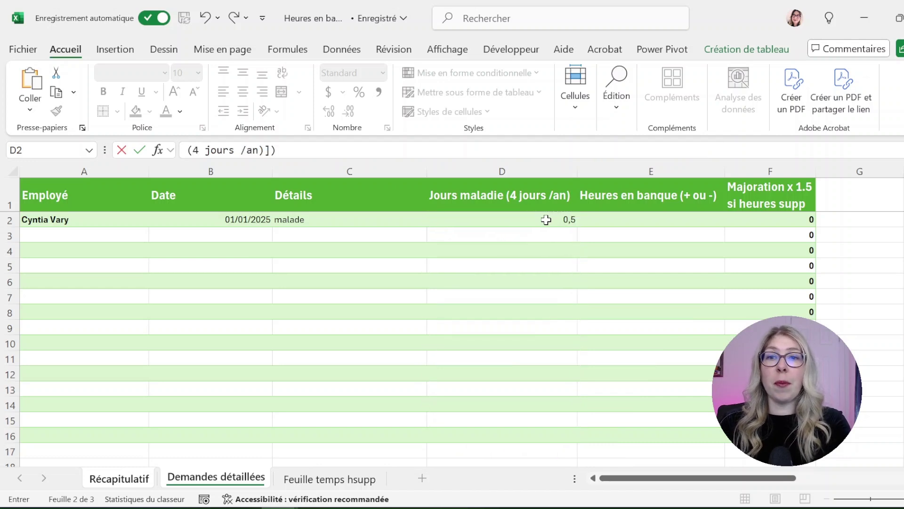
key("Return")
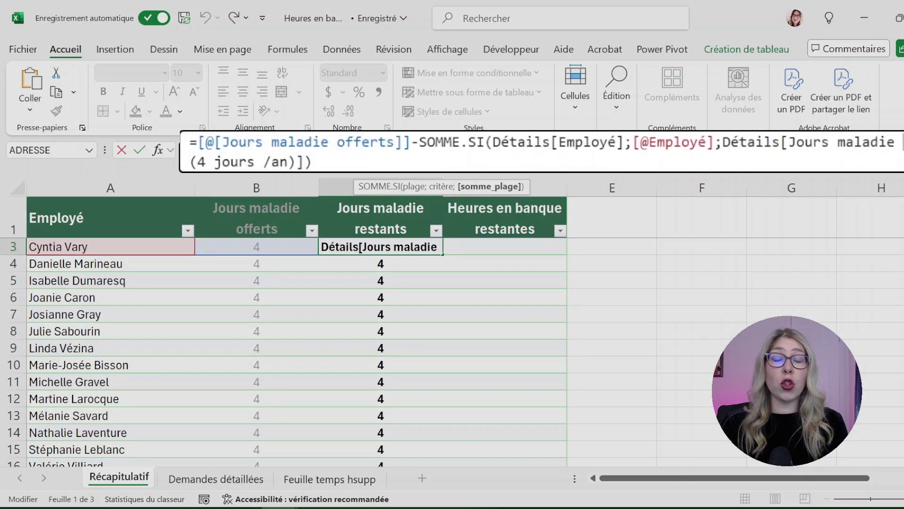
Step: Review the references of the Jours maladie restants formula in C3 against the Récapitulatif and Demandes détaillées sheets
left_click(287, 249)
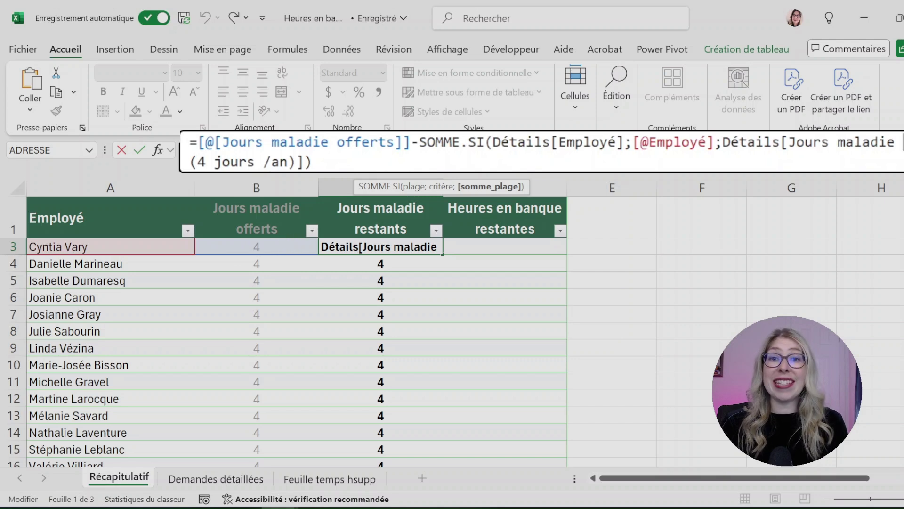
left_click(101, 245)
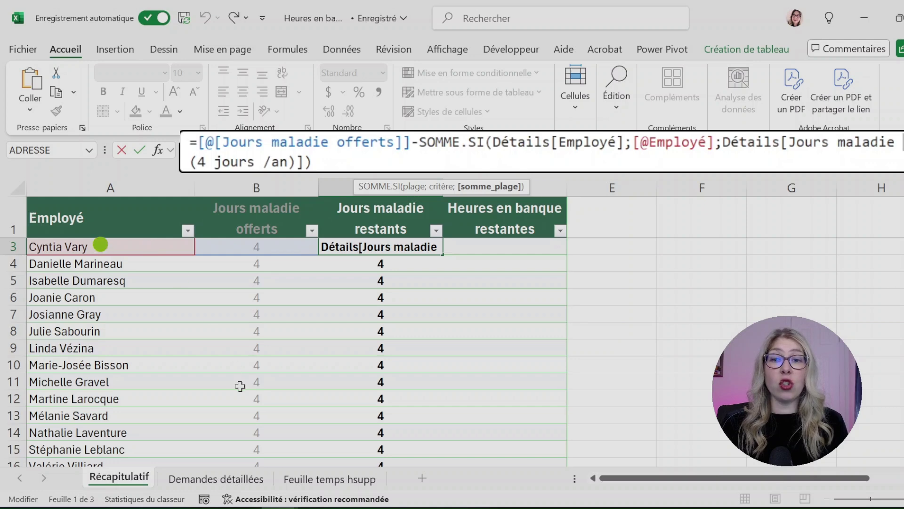
left_click(229, 479)
left_click(86, 232)
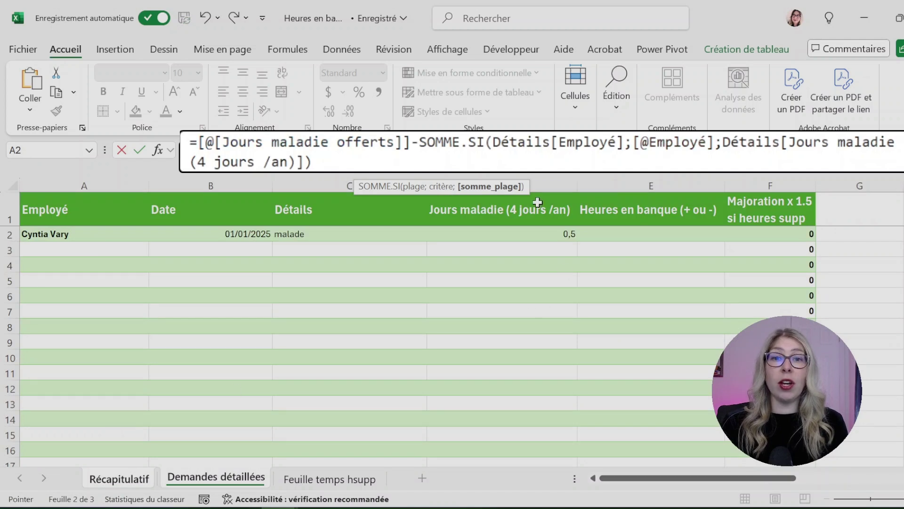
left_click(592, 235)
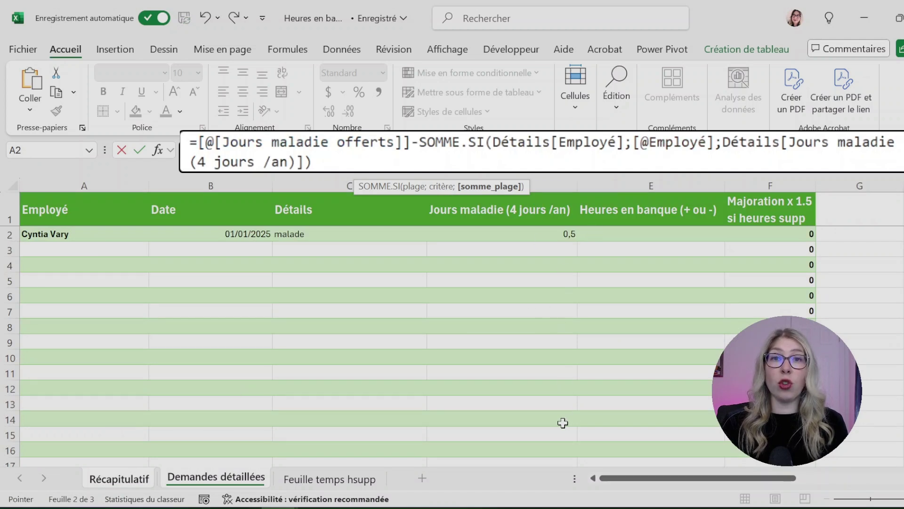
key("Return")
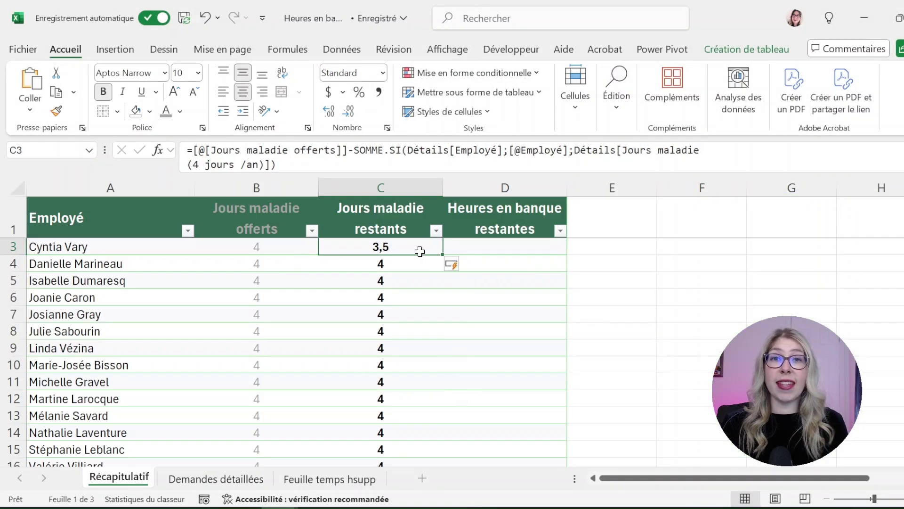
Step: Begin a SOMME.SI formula in D2 of the Heures en banque restantes column on Récapitulatif, with Détails[Employé] as its range
left_click(242, 482)
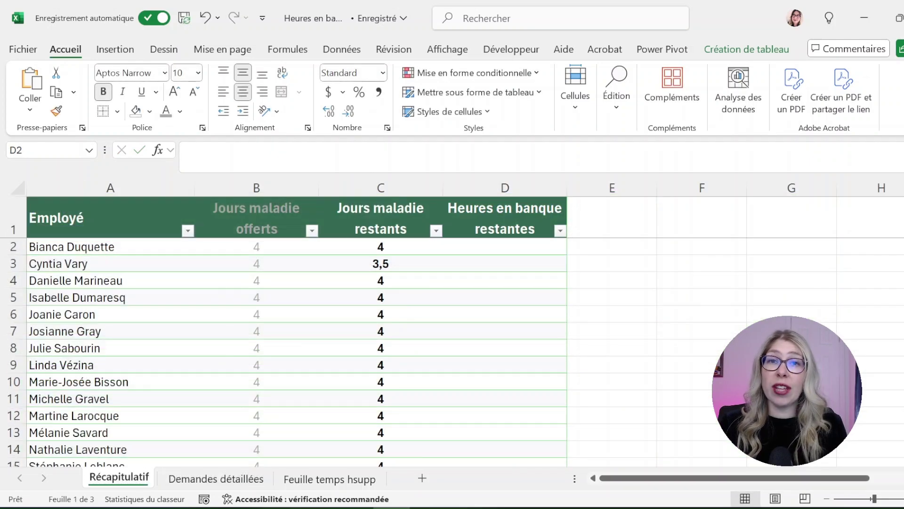
left_click(531, 250)
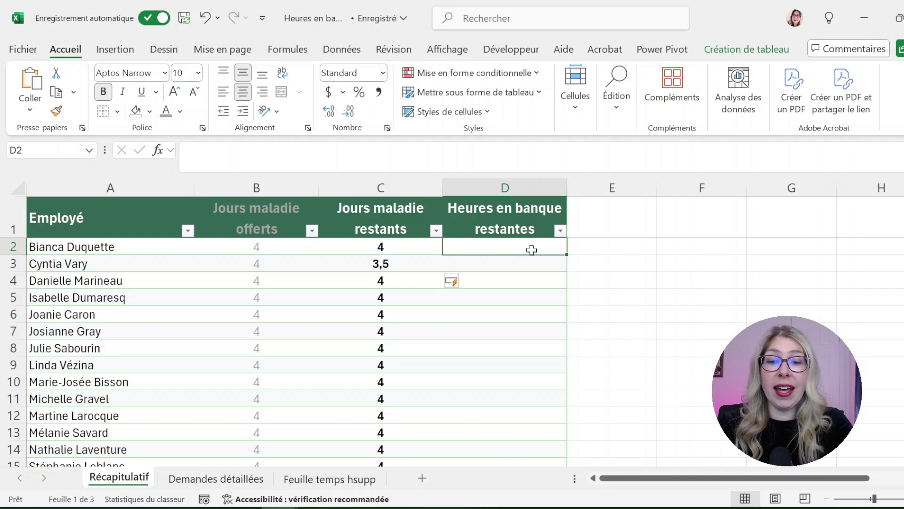
type("=somme.si(")
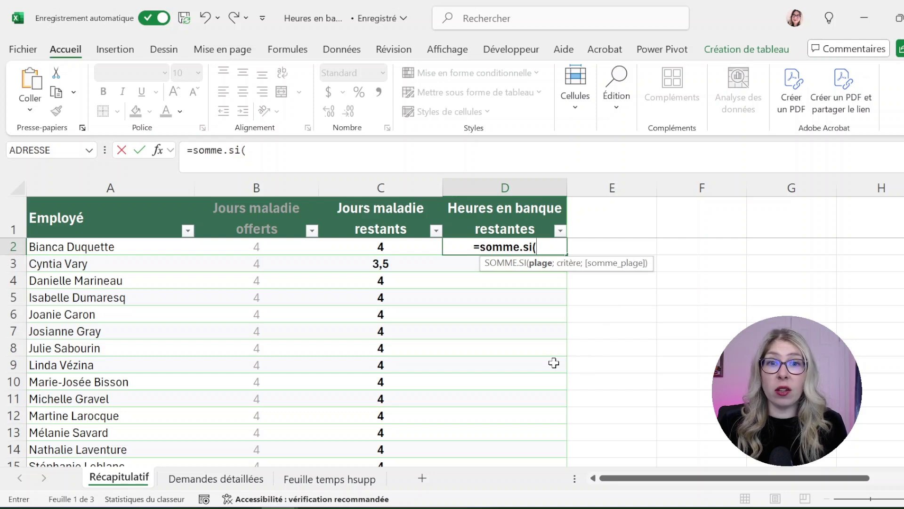
left_click(216, 478)
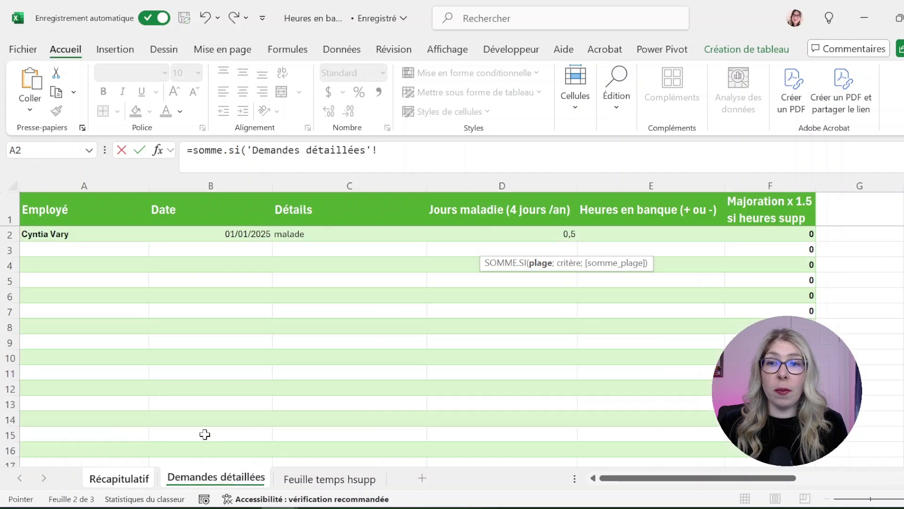
left_click(112, 238)
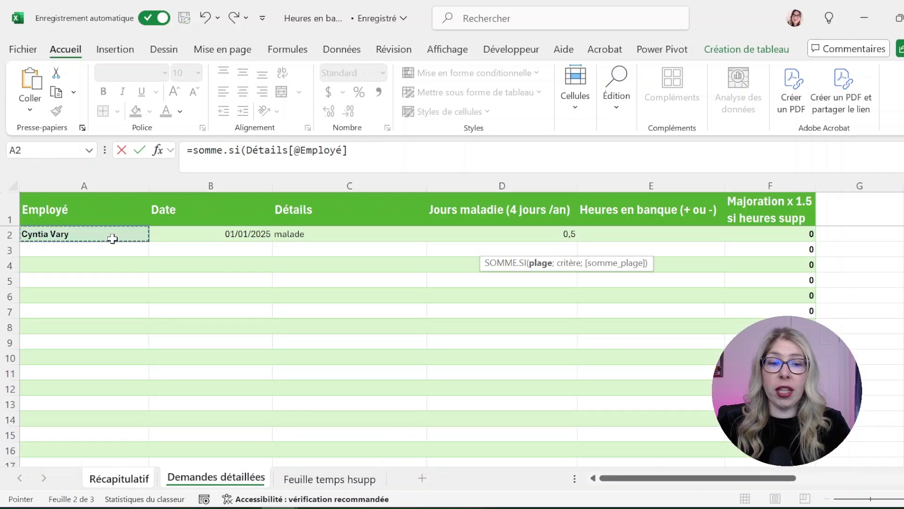
key("ctrl+shift+Down")
type(";")
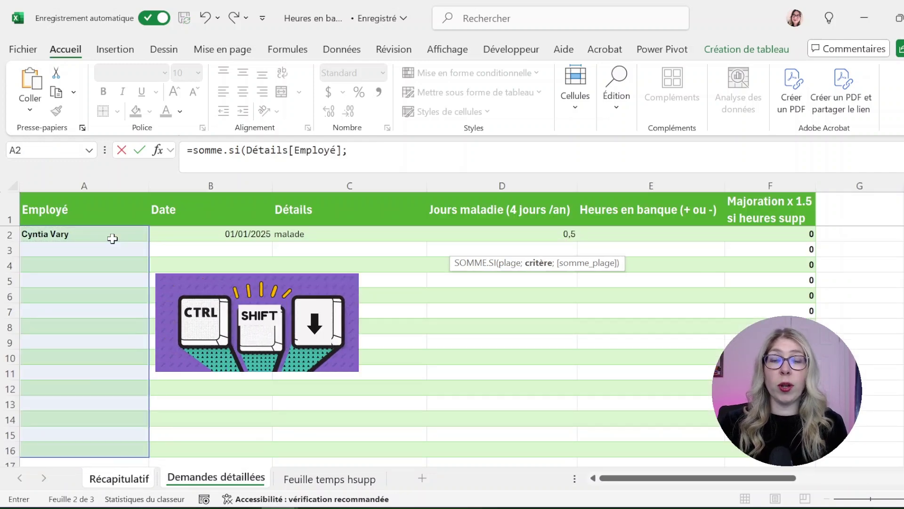
left_click(133, 478)
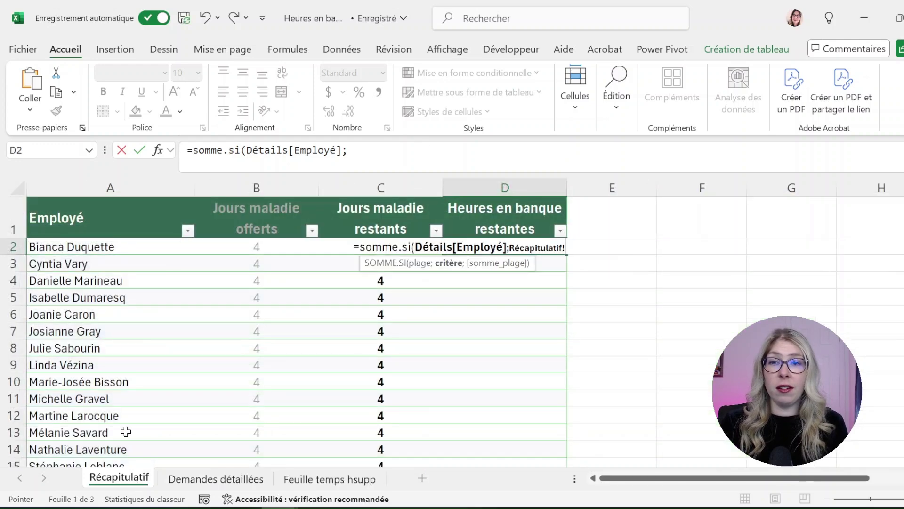
left_click(117, 245)
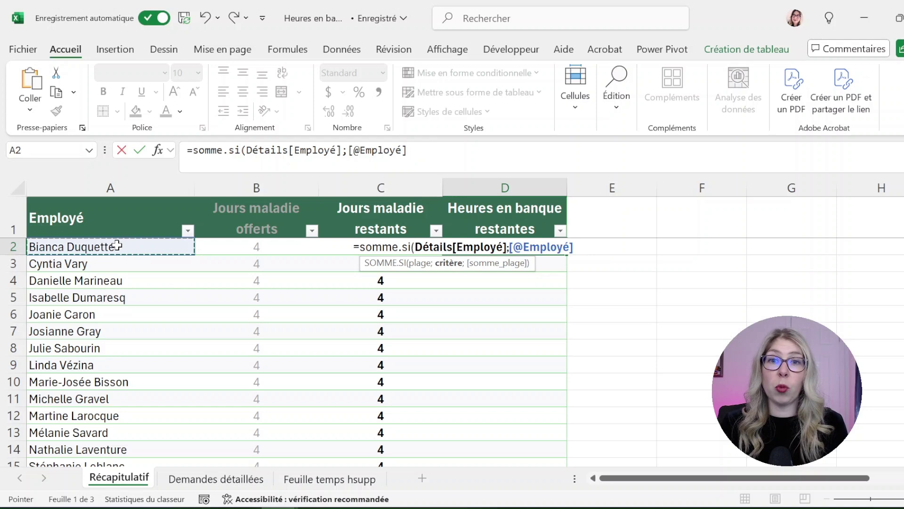
type(";")
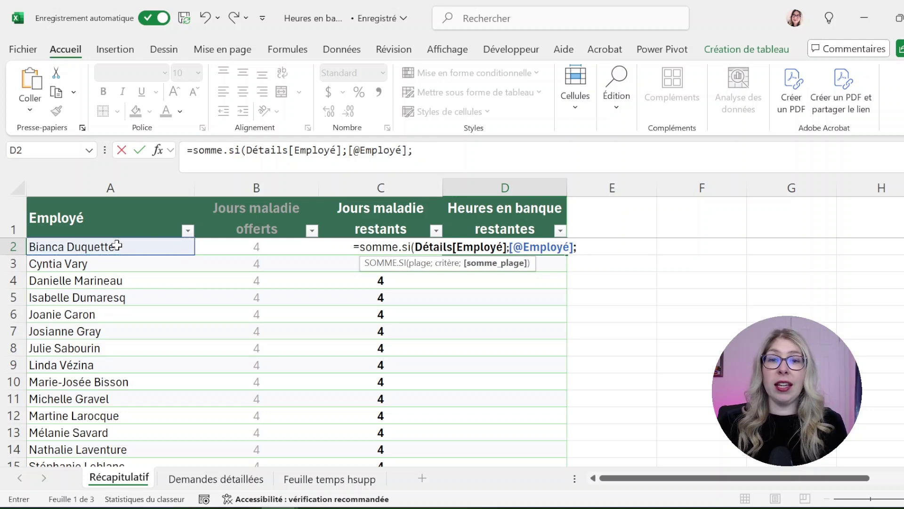
Step: Add Détails[Majoration x 1.5 si heures supp] as the sum range and complete the Heures en banque restantes formula
left_click(231, 485)
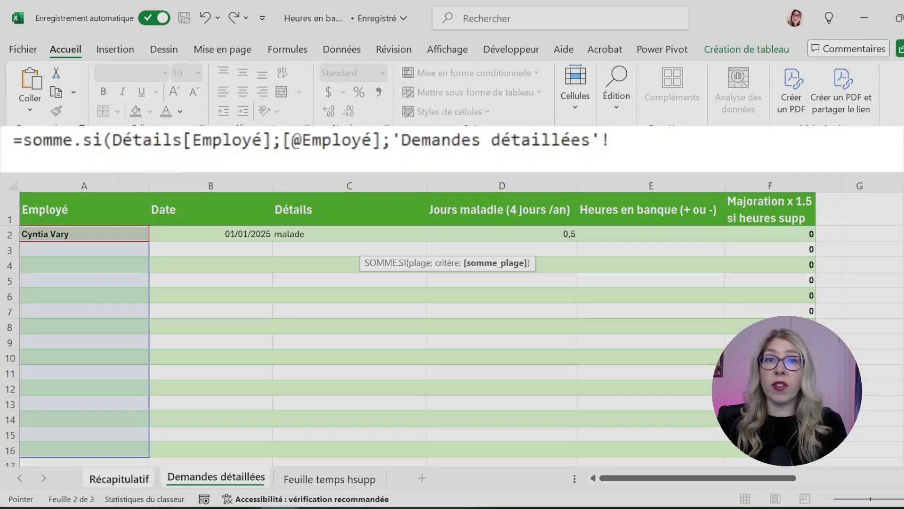
left_click(792, 234)
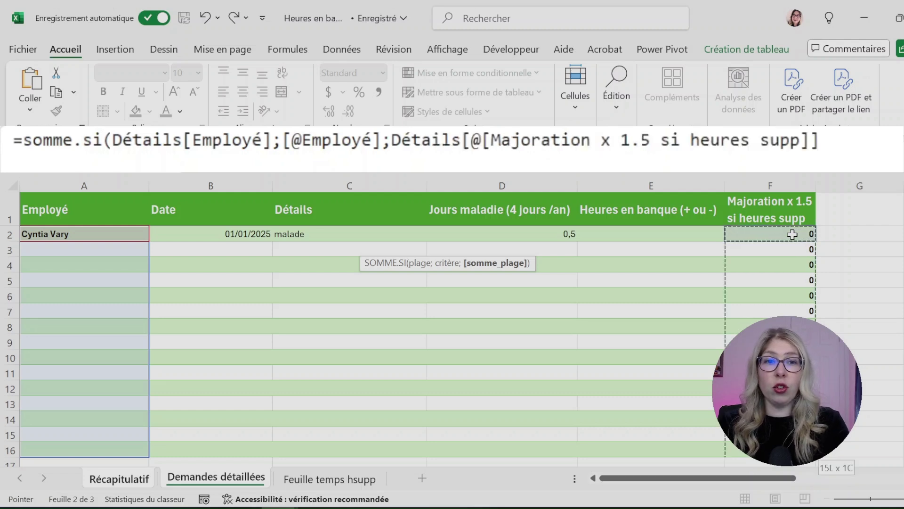
key("ctrl+shift+Down")
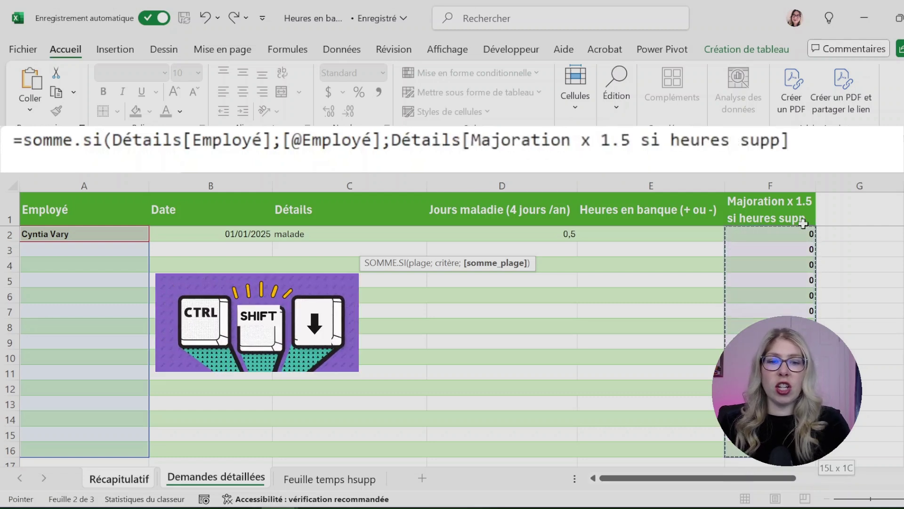
type(")")
key("Return")
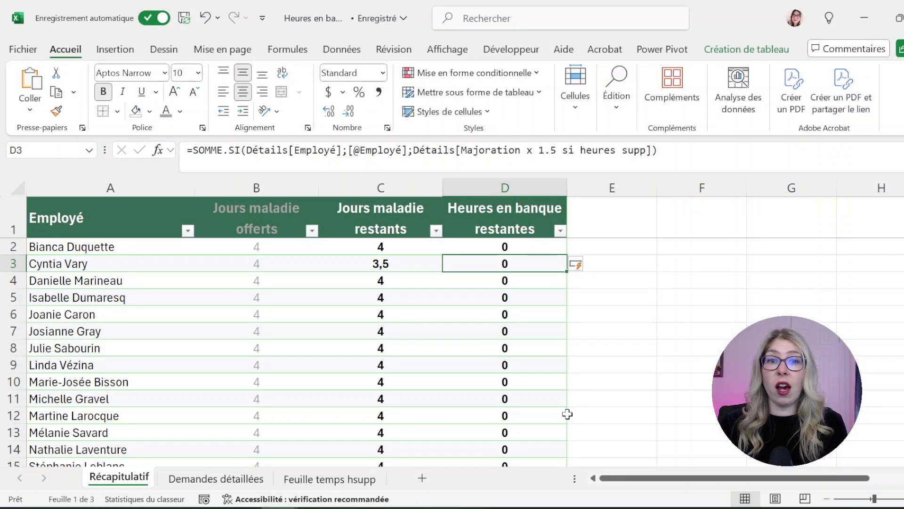
Step: Start a request in row 3 of Demandes détaillées with the first employee in the list and the date 06/01/2025
left_click(220, 482)
left_click(106, 246)
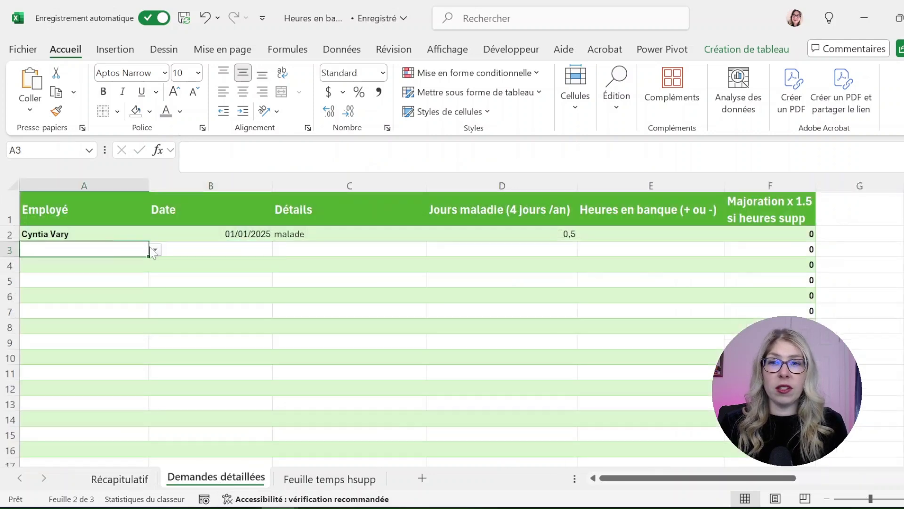
left_click(155, 249)
left_click(144, 260)
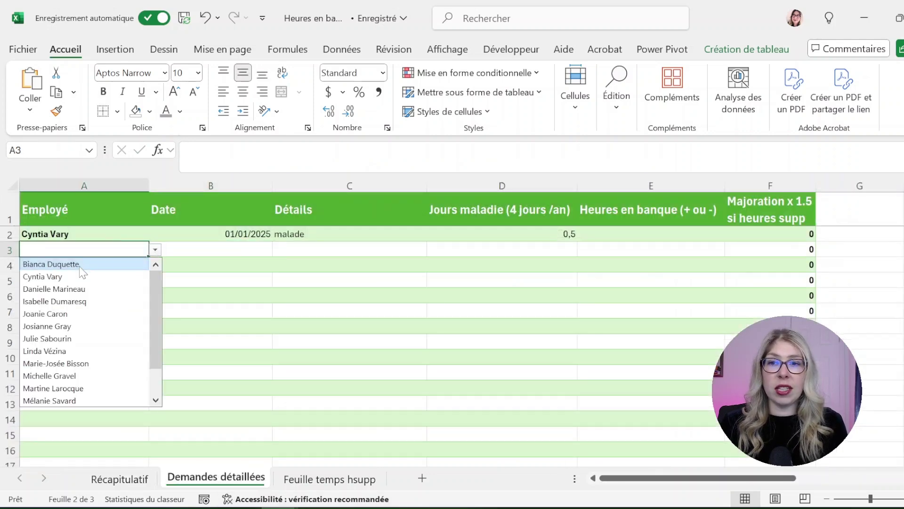
left_click(220, 250)
type("0")
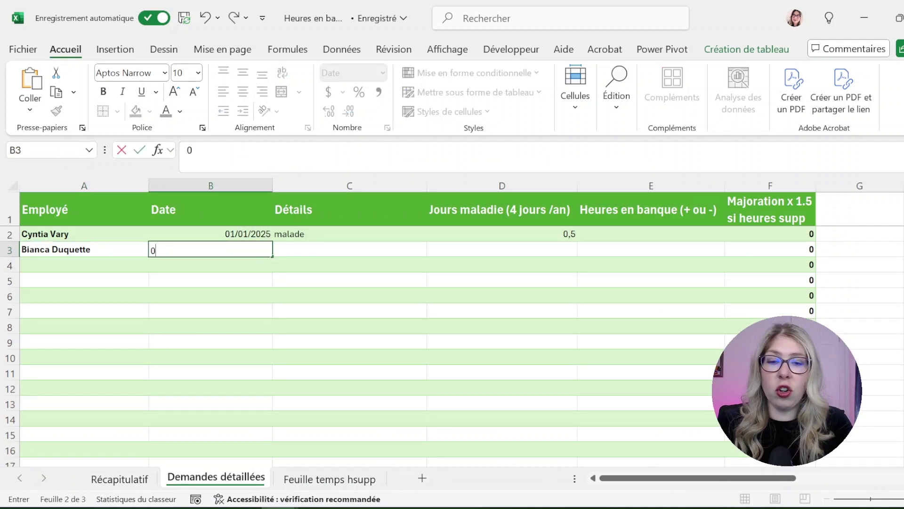
type("6/01")
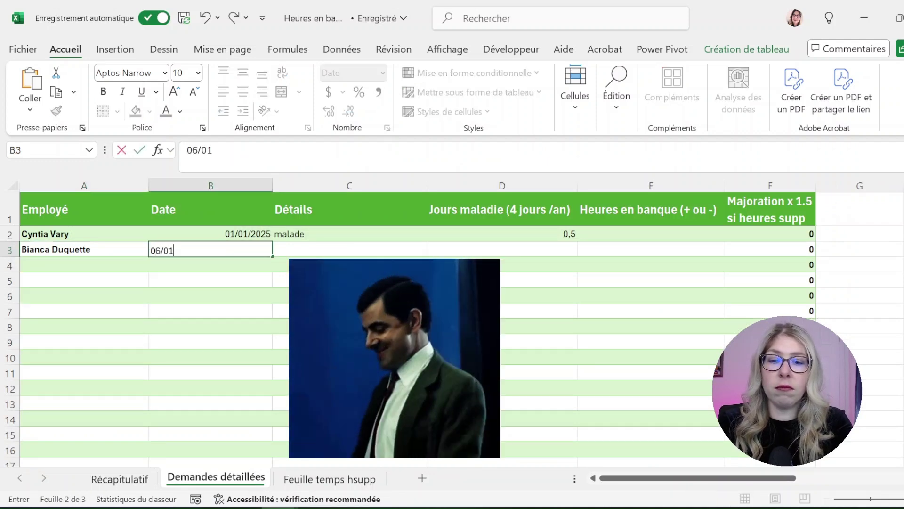
type("/2025")
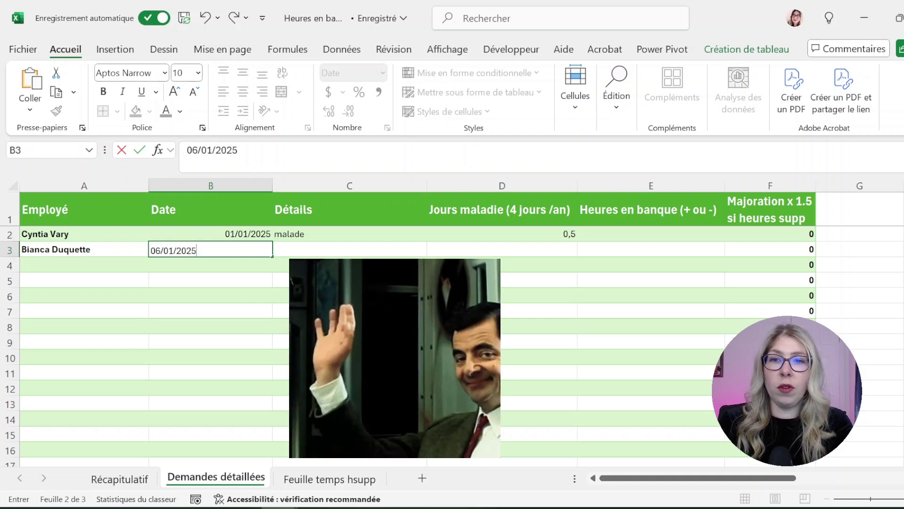
key("Tab")
Step: Fill in row 3's Détails with "période de paie" and its Heures en banque with 6
type("riode de")
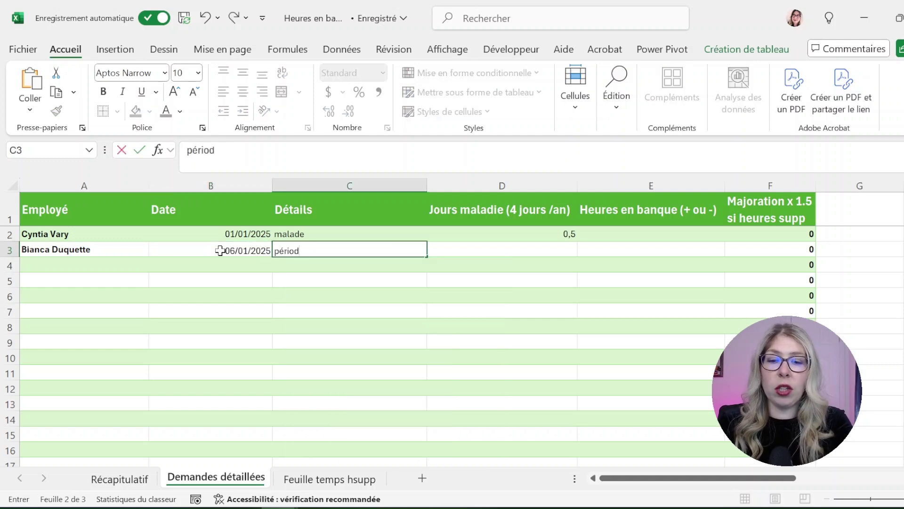
key("Tab")
key("Tab")
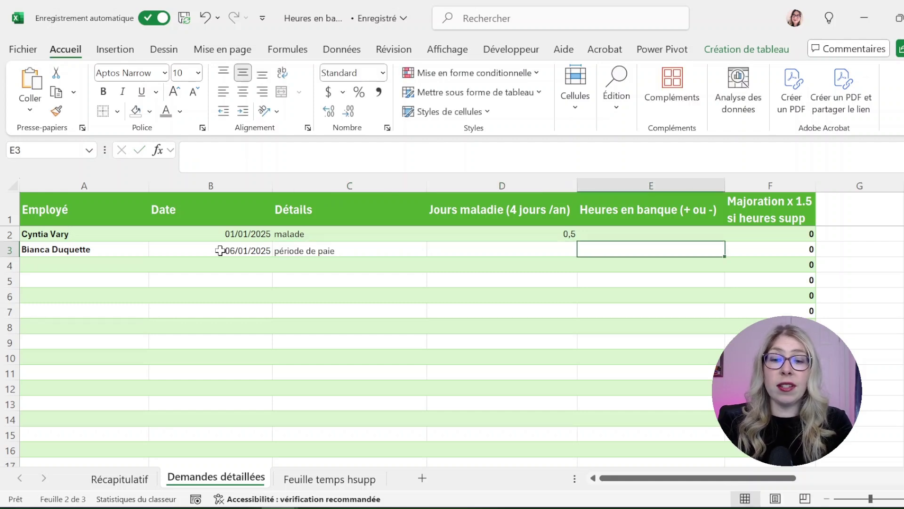
type("6")
key("Return")
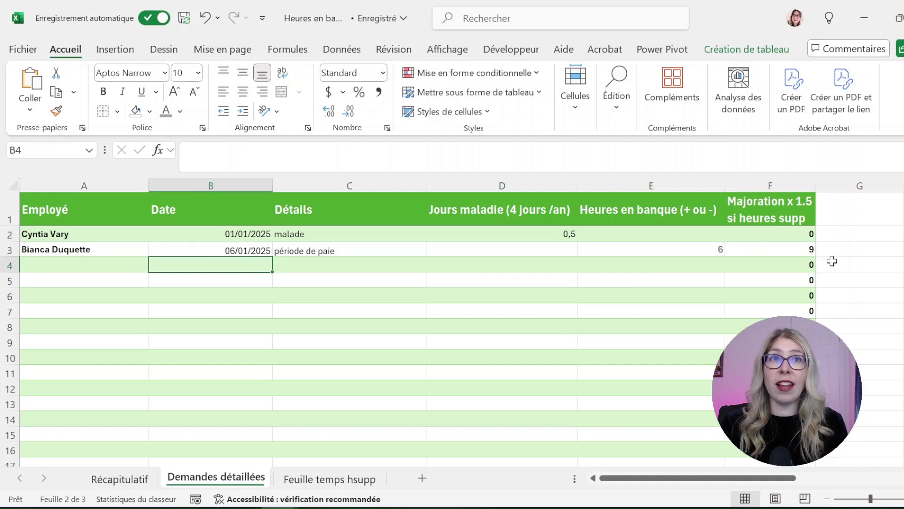
Step: Start a request in row 4 of Demandes détaillées for the same employee as row 3, dated 07/01/2025
left_click(76, 266)
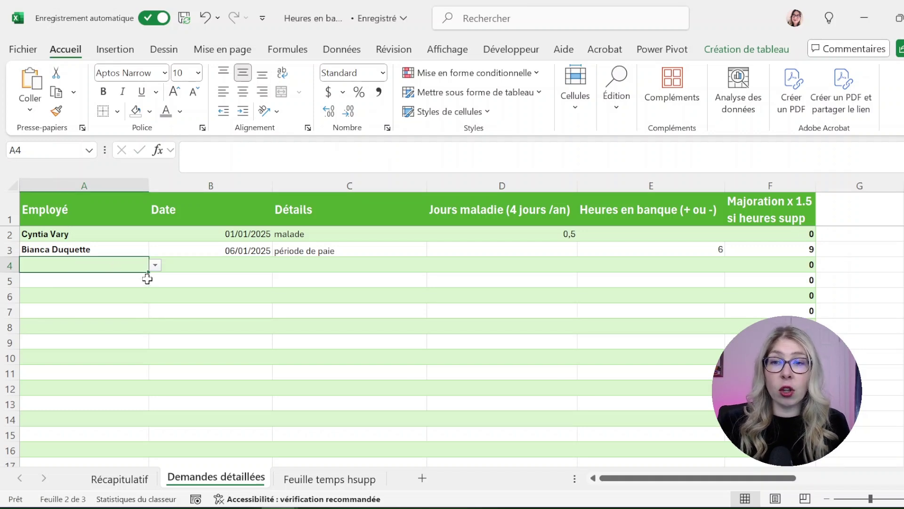
left_click(154, 265)
left_click(118, 278)
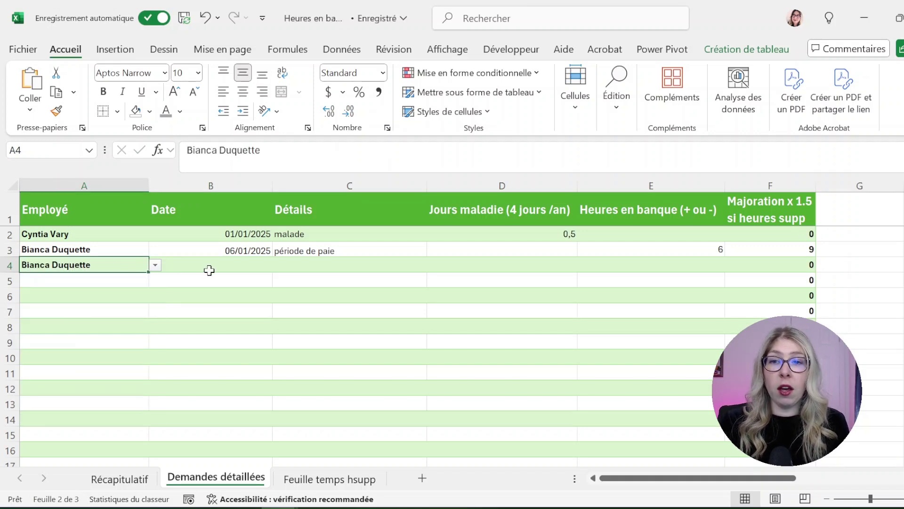
left_click(234, 266)
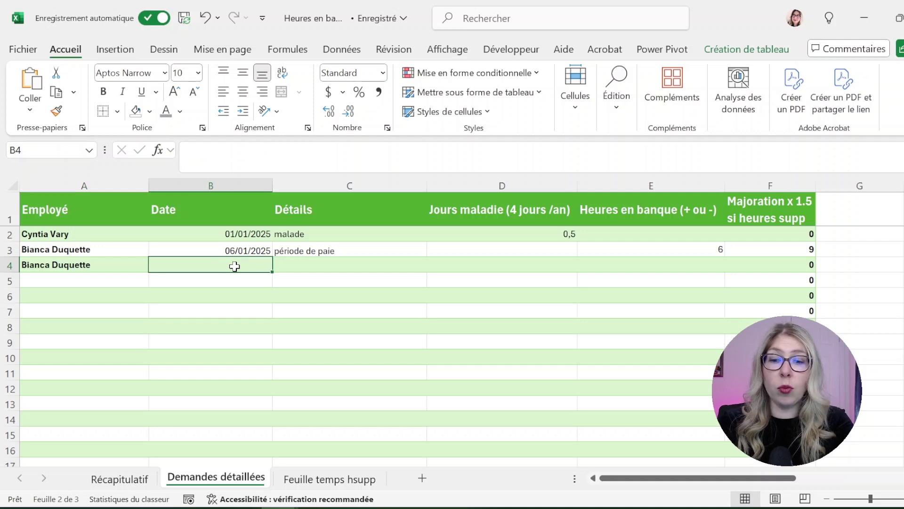
type("07/0")
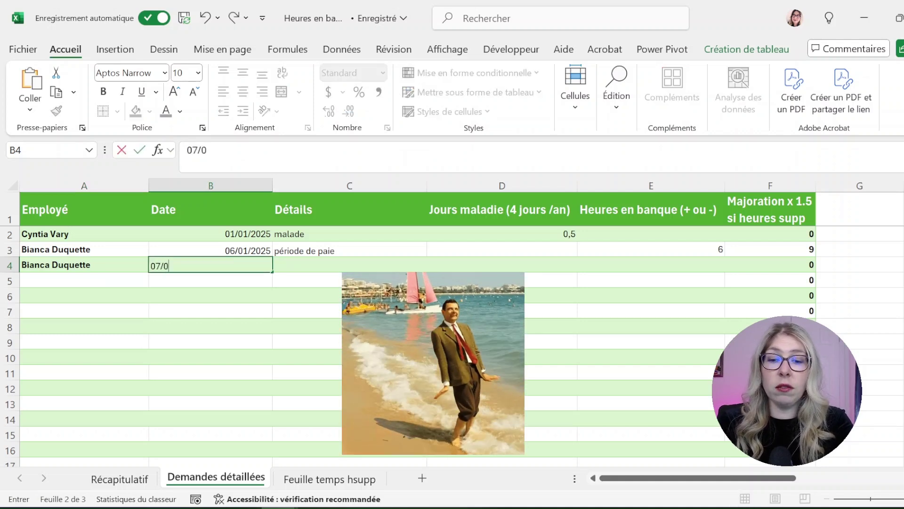
type("1/2025")
key("Tab")
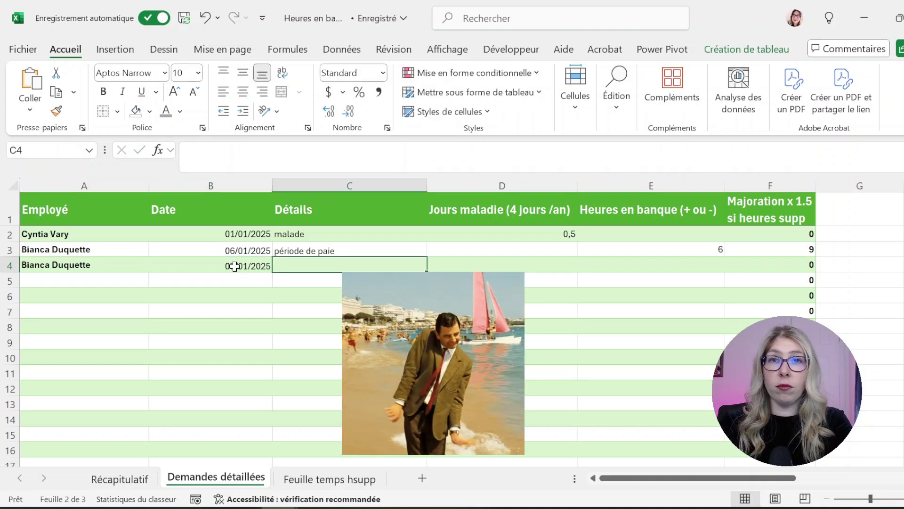
Step: Fill in row 4's Détails with "partir plus tôt vendredi" and its Heures en banque with -1
type("pa")
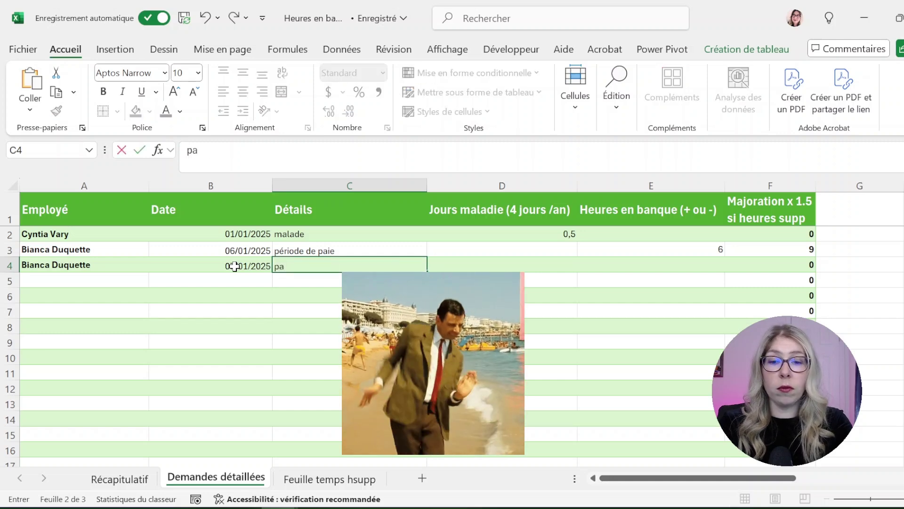
type("rtir plus tôt ve")
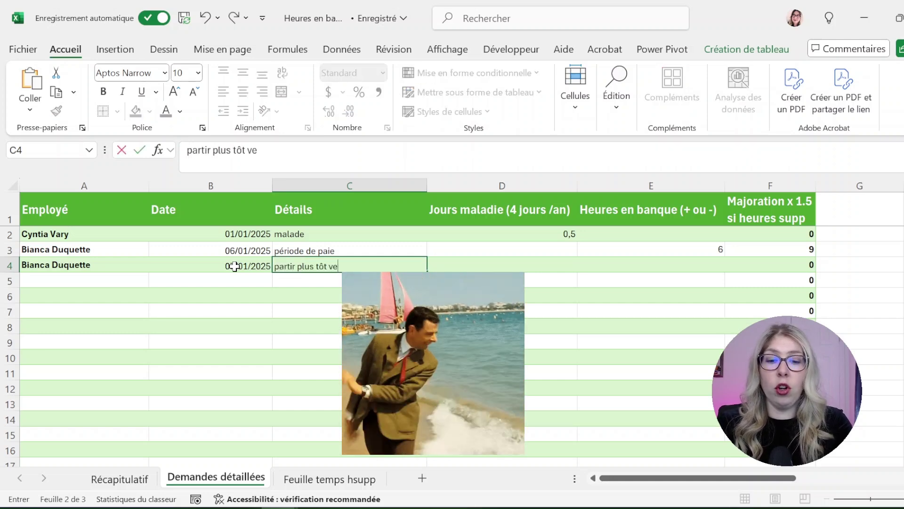
type("ndredi")
key("Tab")
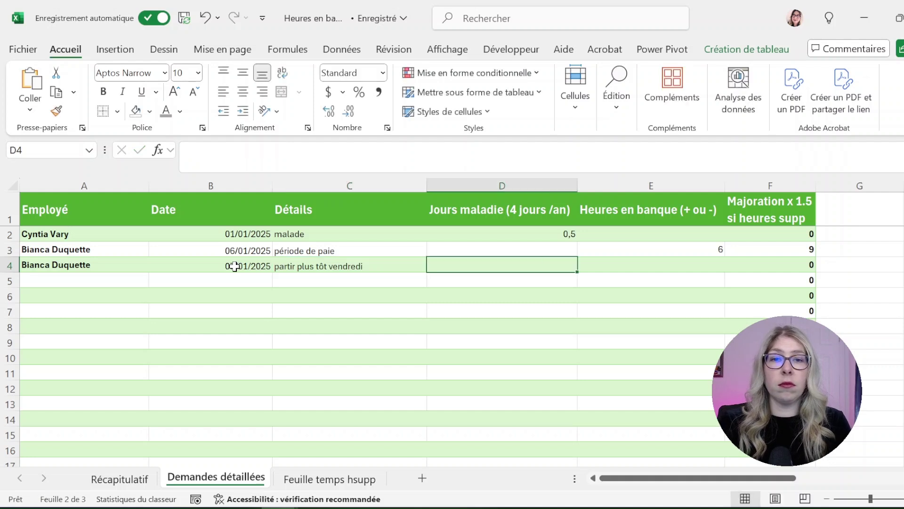
key("Tab")
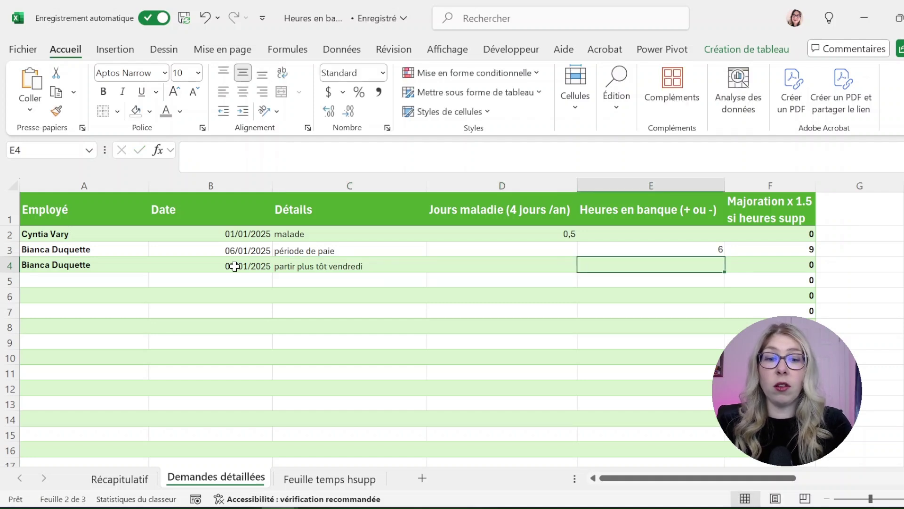
type("-1")
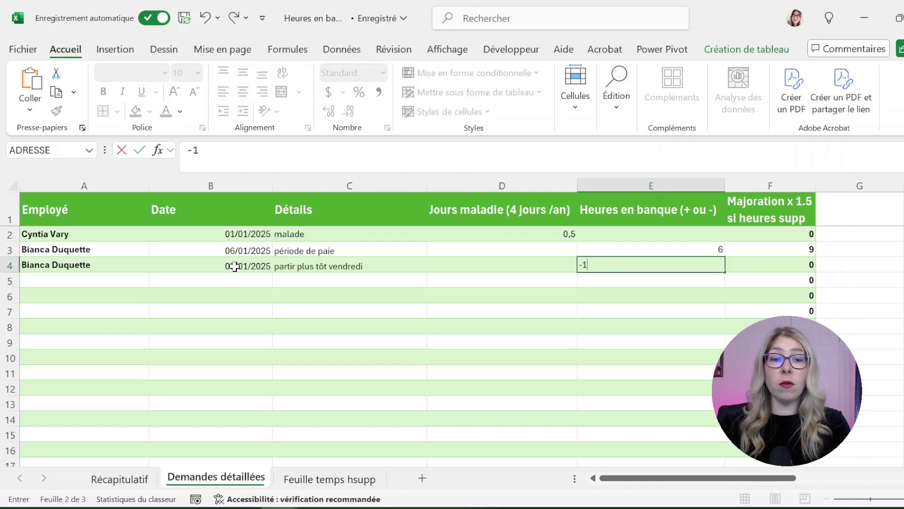
key("Return")
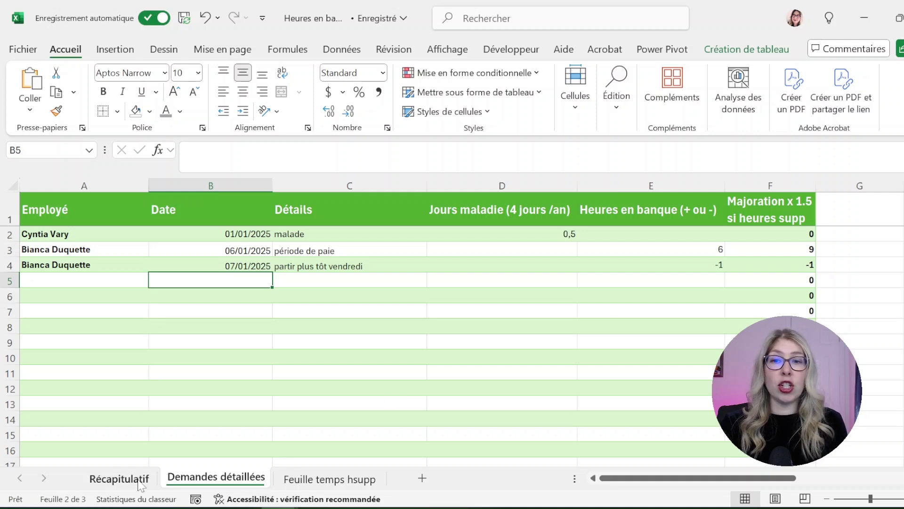
Step: Apply a green-yellow-red colour scale (Nuances de couleurs) to the Jours maladie restants column on the Récapitulatif sheet
left_click(120, 479)
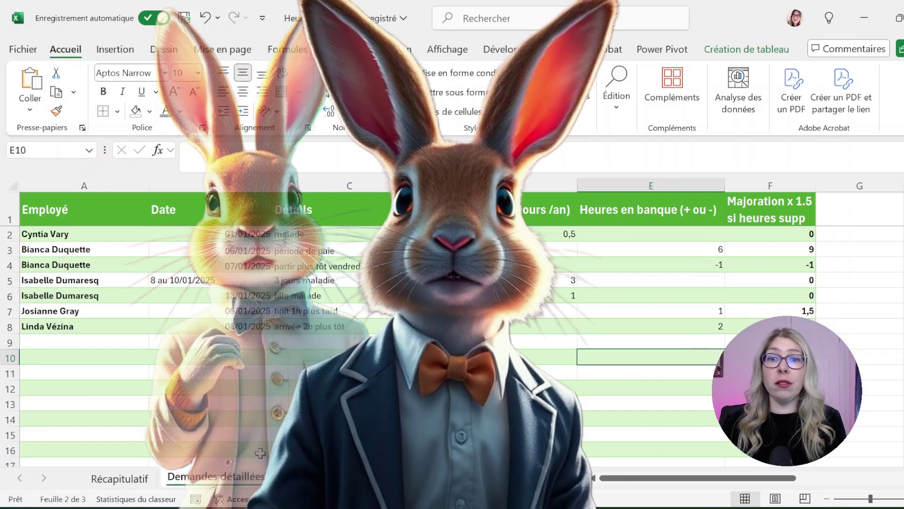
left_click(125, 484)
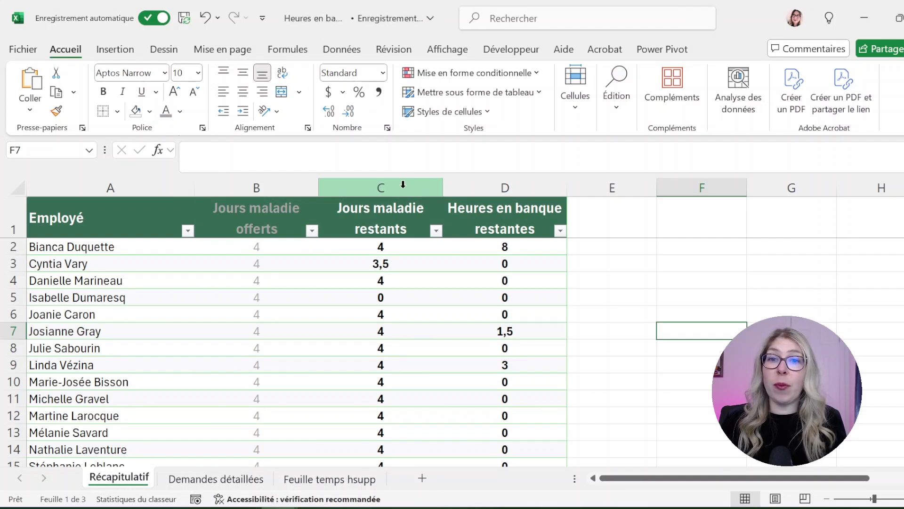
left_click(402, 184)
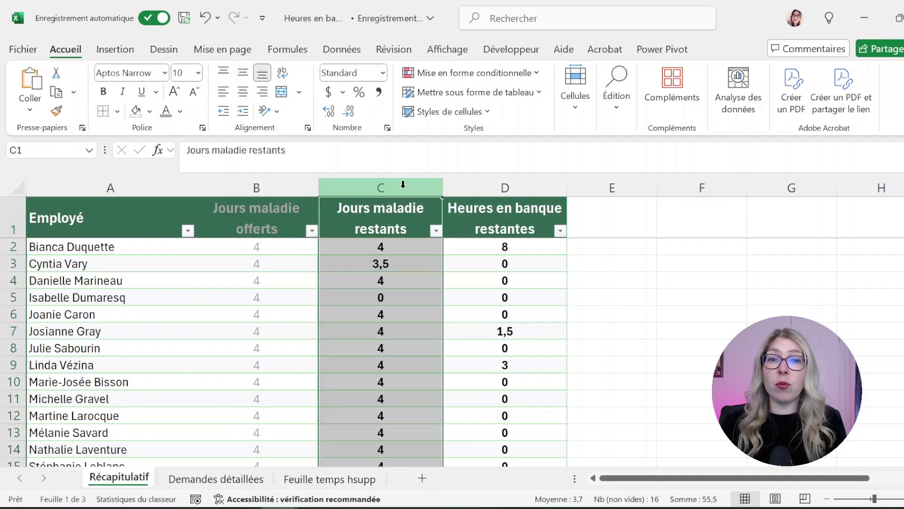
left_click(490, 75)
mouse_move(558, 107)
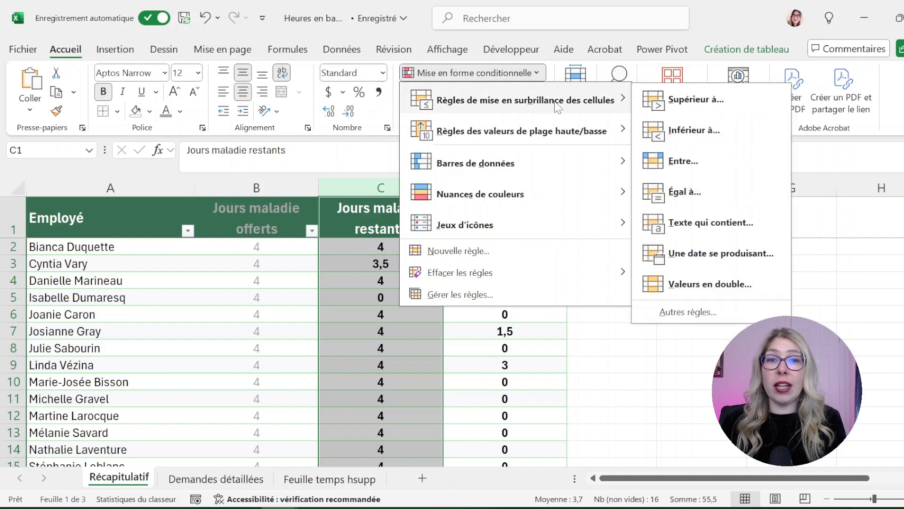
mouse_move(588, 197)
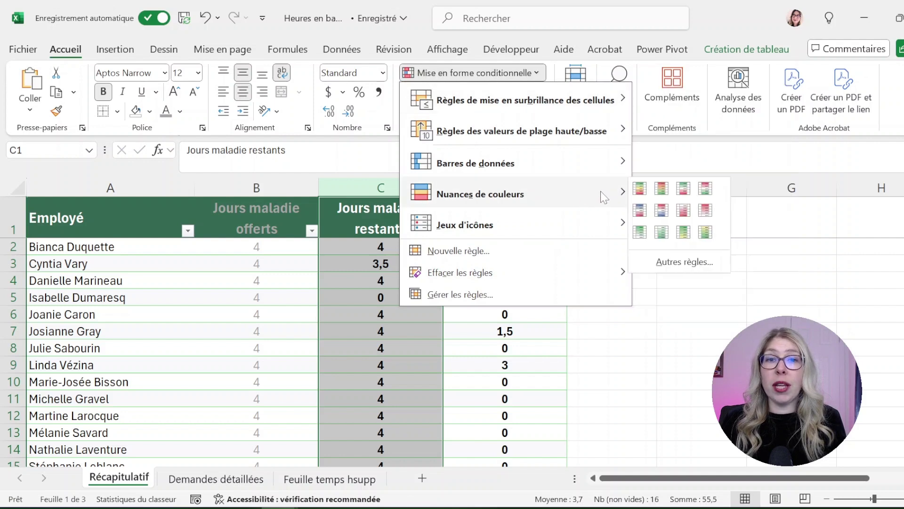
left_click(643, 189)
left_click(589, 297)
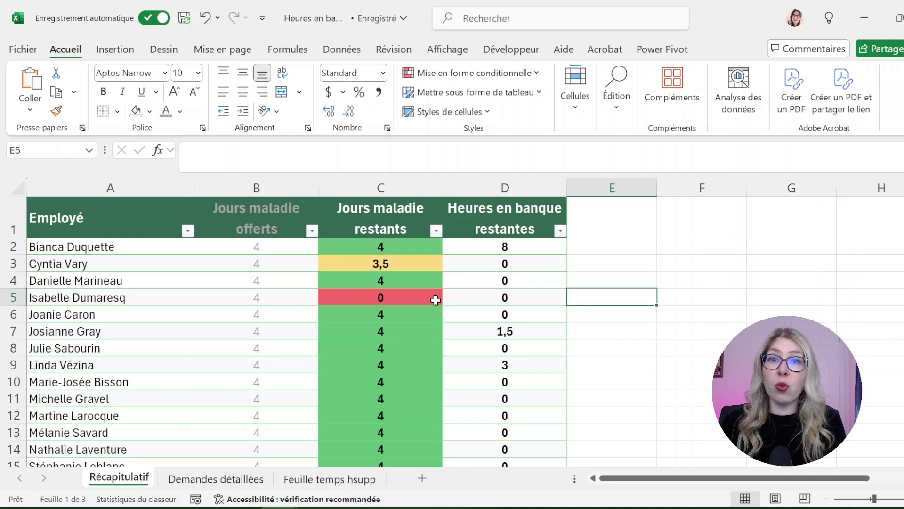
left_click(679, 327)
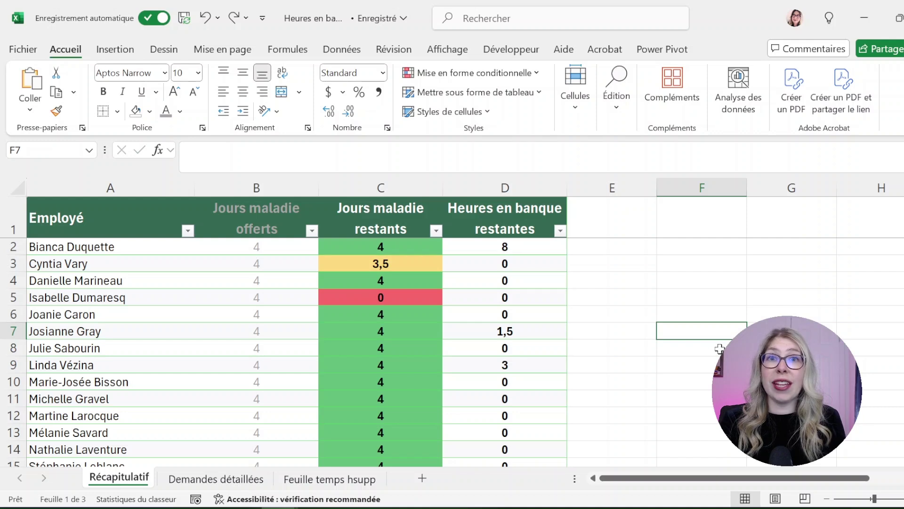
Step: Add a Supérieur à highlighting rule for values above 6 to the Heures en banque restantes cells, using Remplissage rouge clair avec texte rouge foncé
left_click(555, 249)
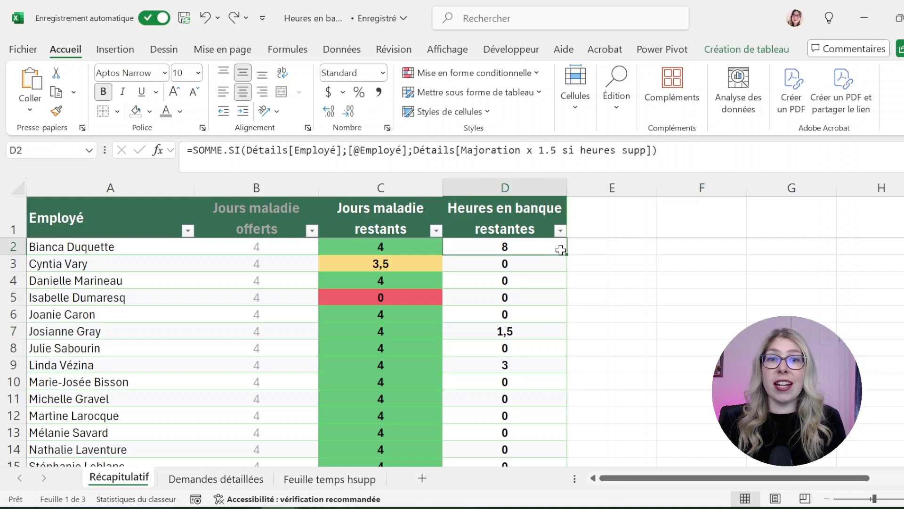
key("ctrl+shift+Down")
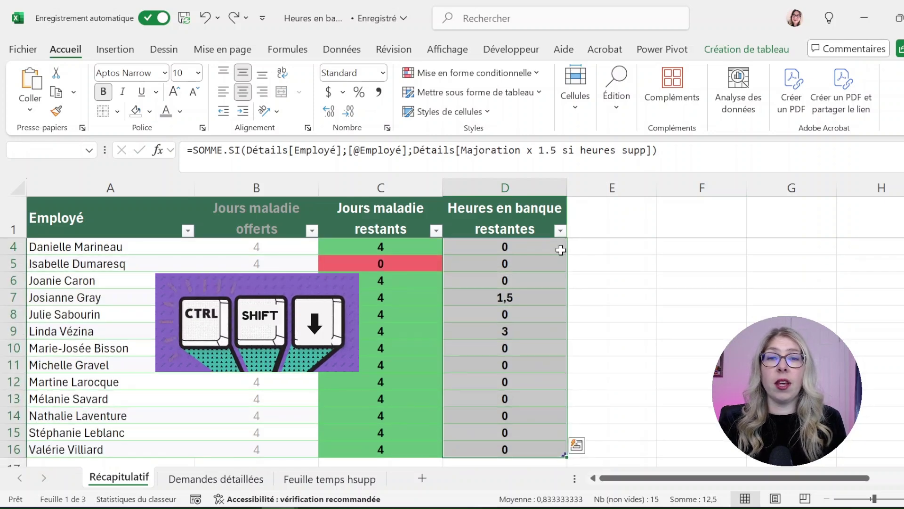
left_click(508, 73)
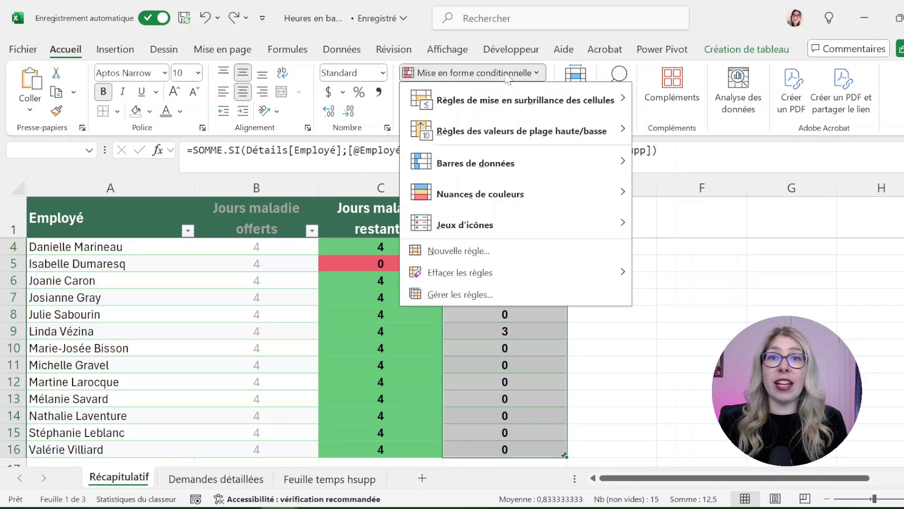
mouse_move(558, 108)
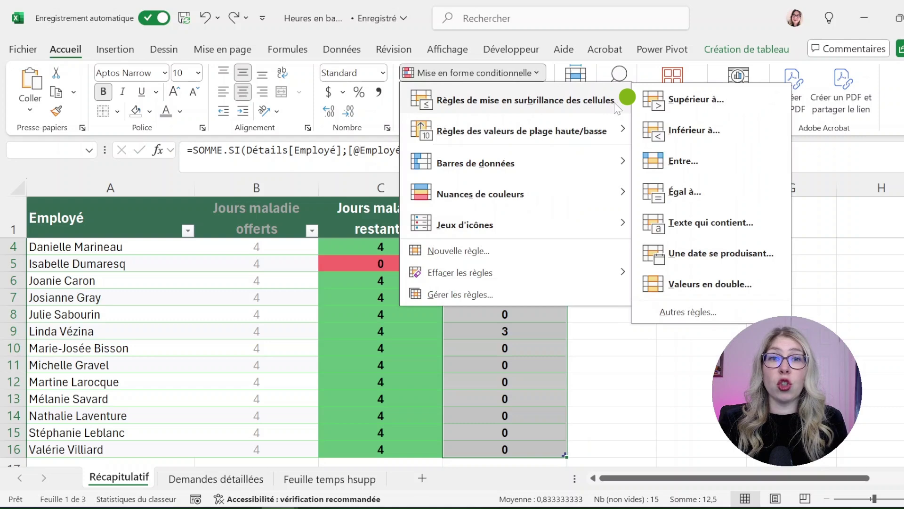
left_click(742, 112)
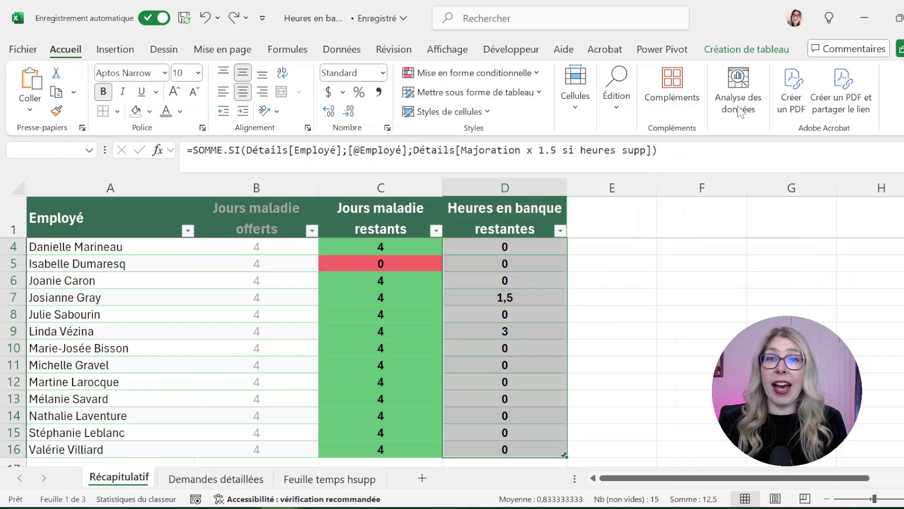
left_click(135, 336)
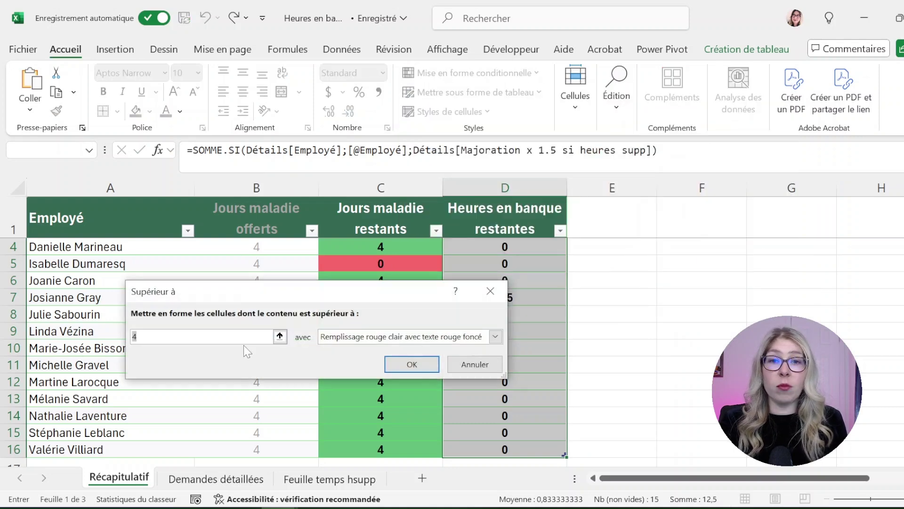
type("6")
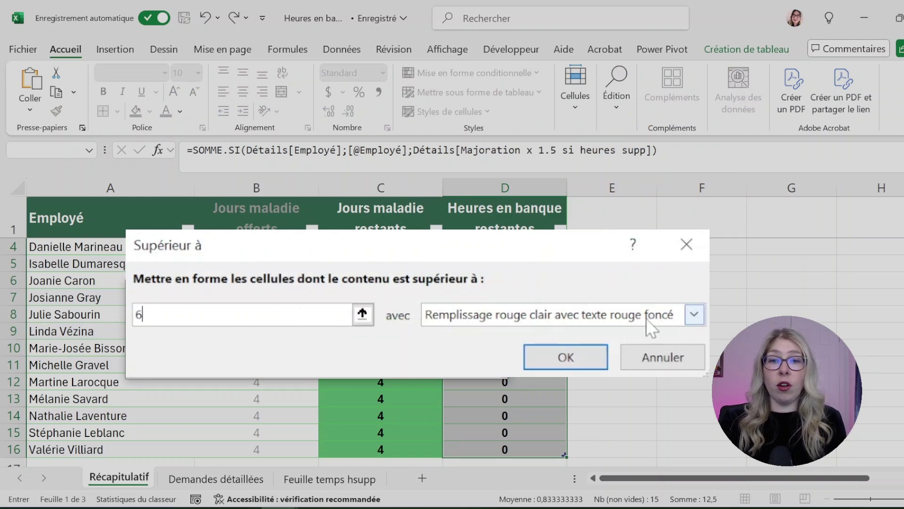
left_click(412, 364)
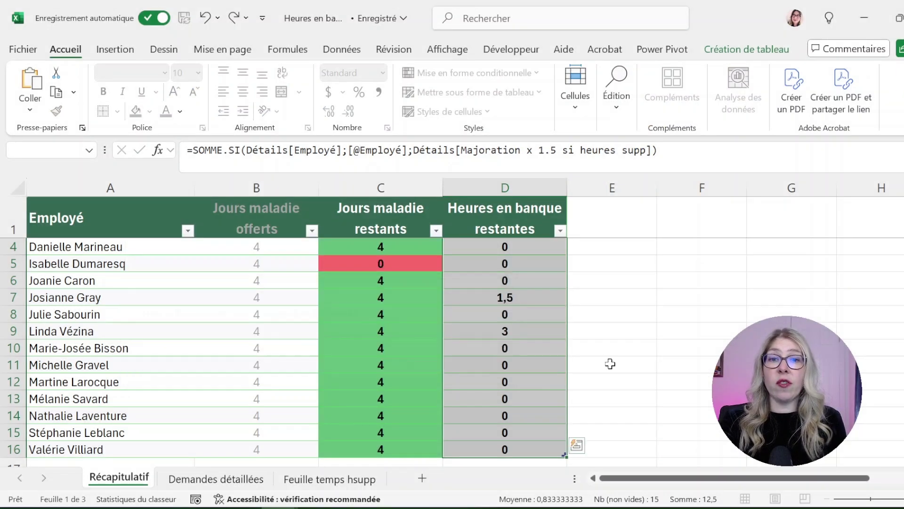